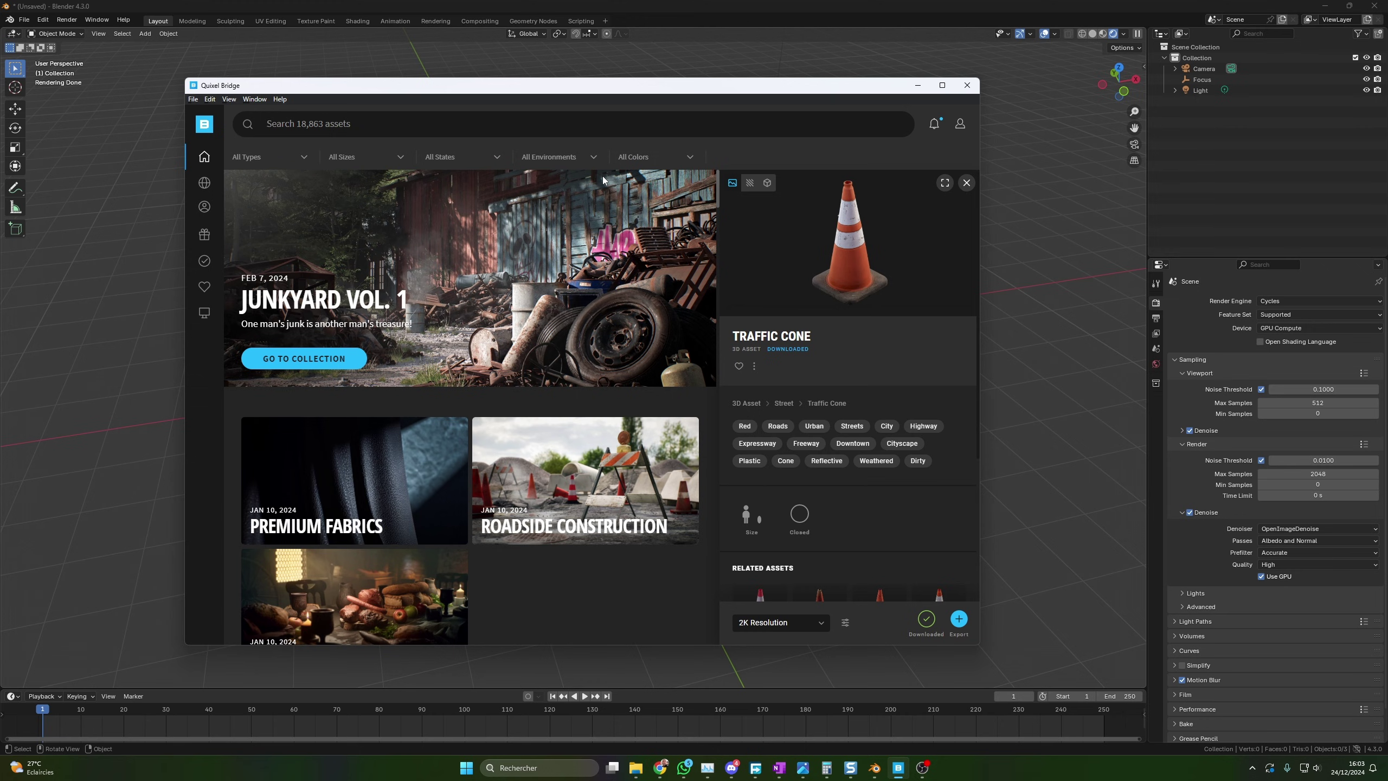
- Export the Mossy Forest Roots asset from Bridge's local downloads to Blender
left_click(203, 313)
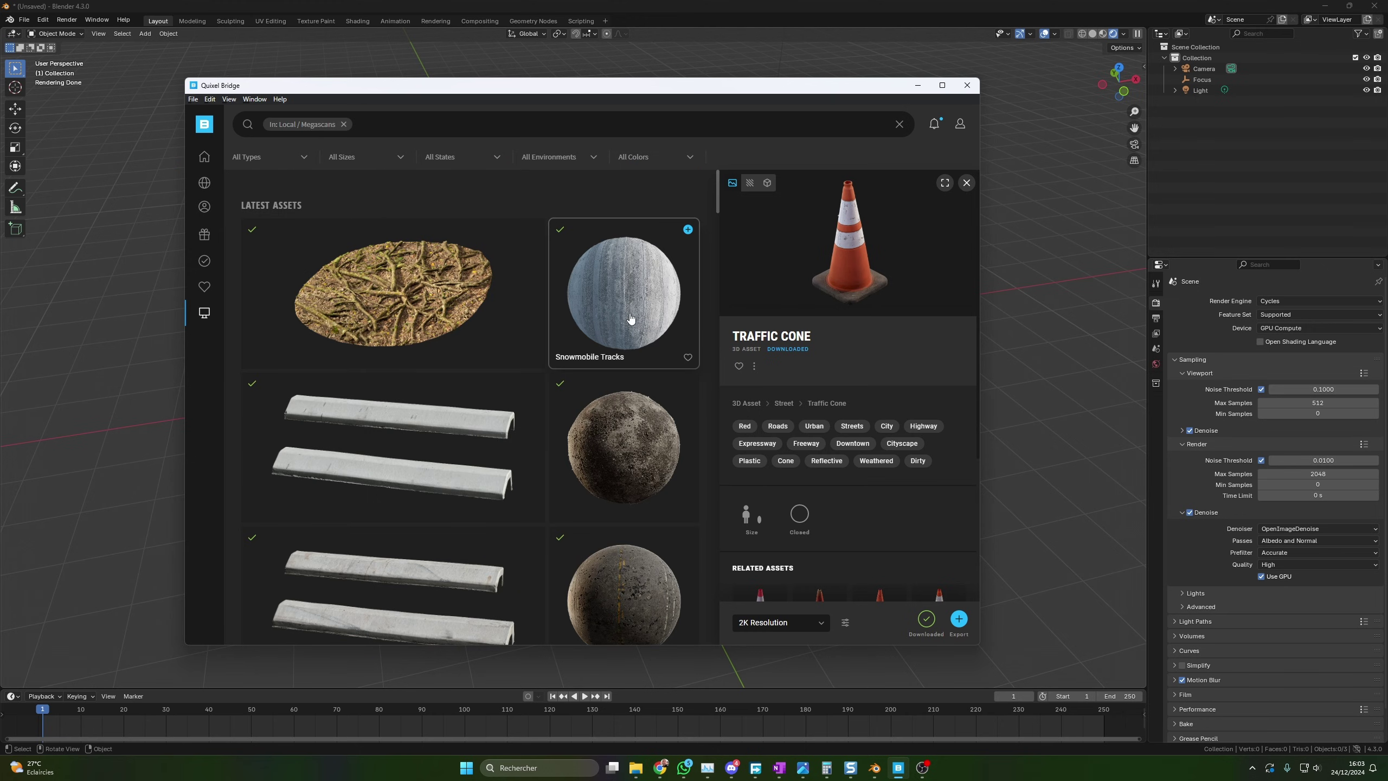
left_click(410, 286)
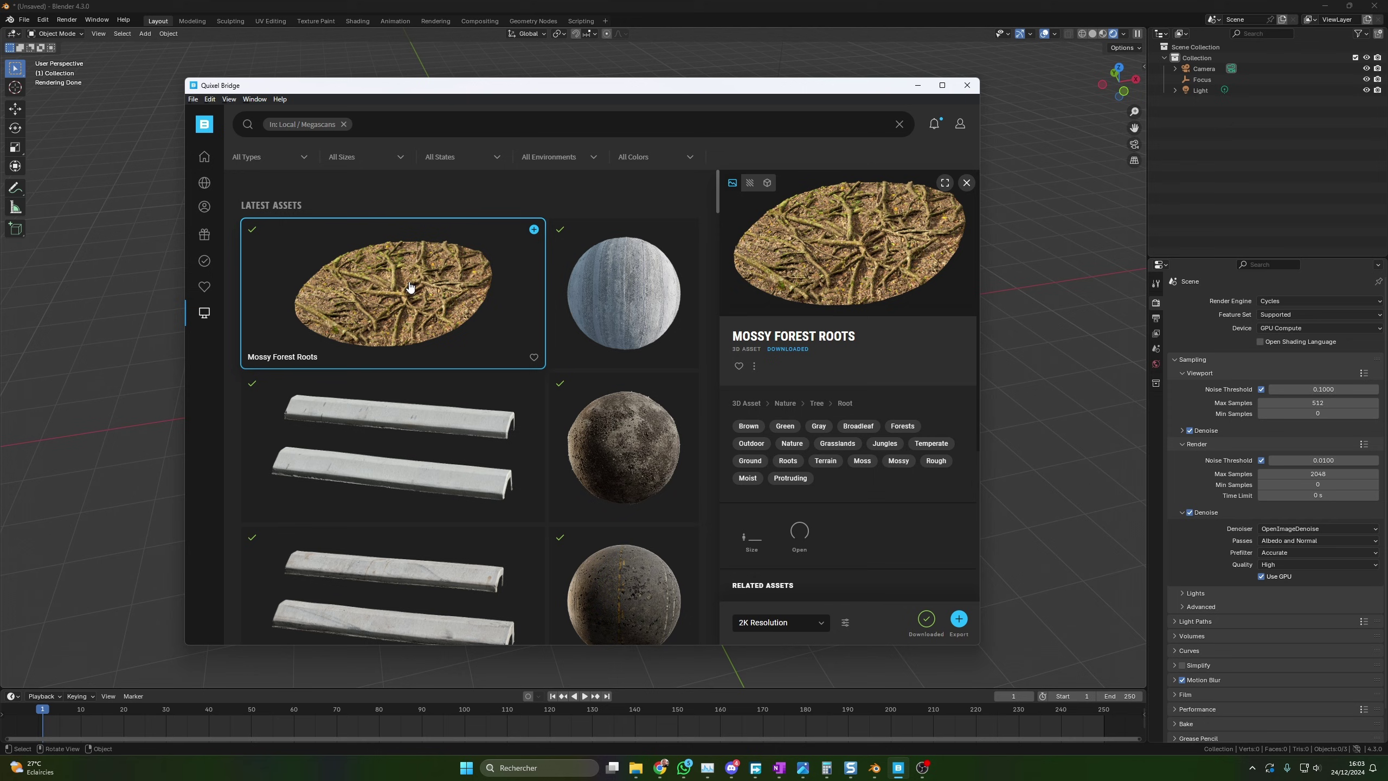
left_click(959, 621)
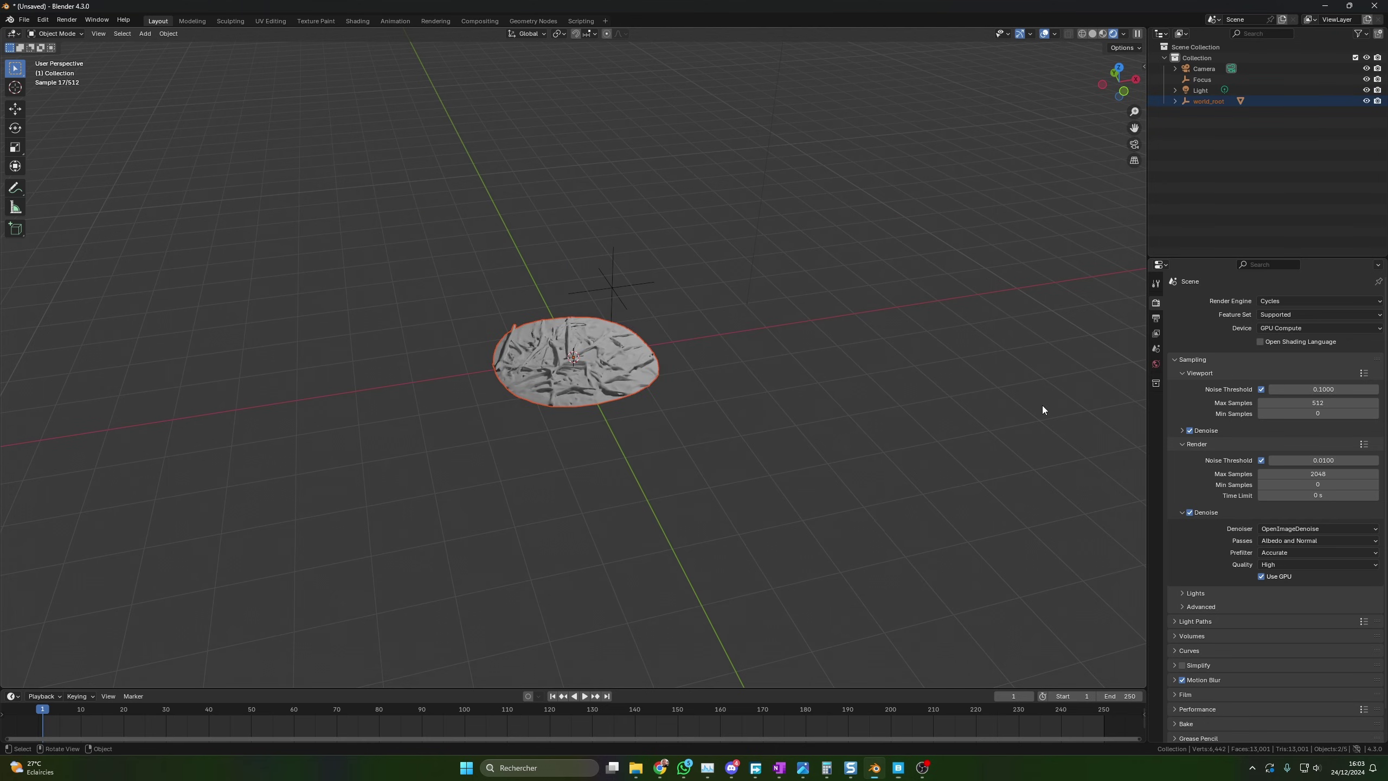
- Orbit and zoom around the imported roots mesh to check whether it is untextured grey
left_click(746, 453)
left_click_drag(746, 453, 798, 456)
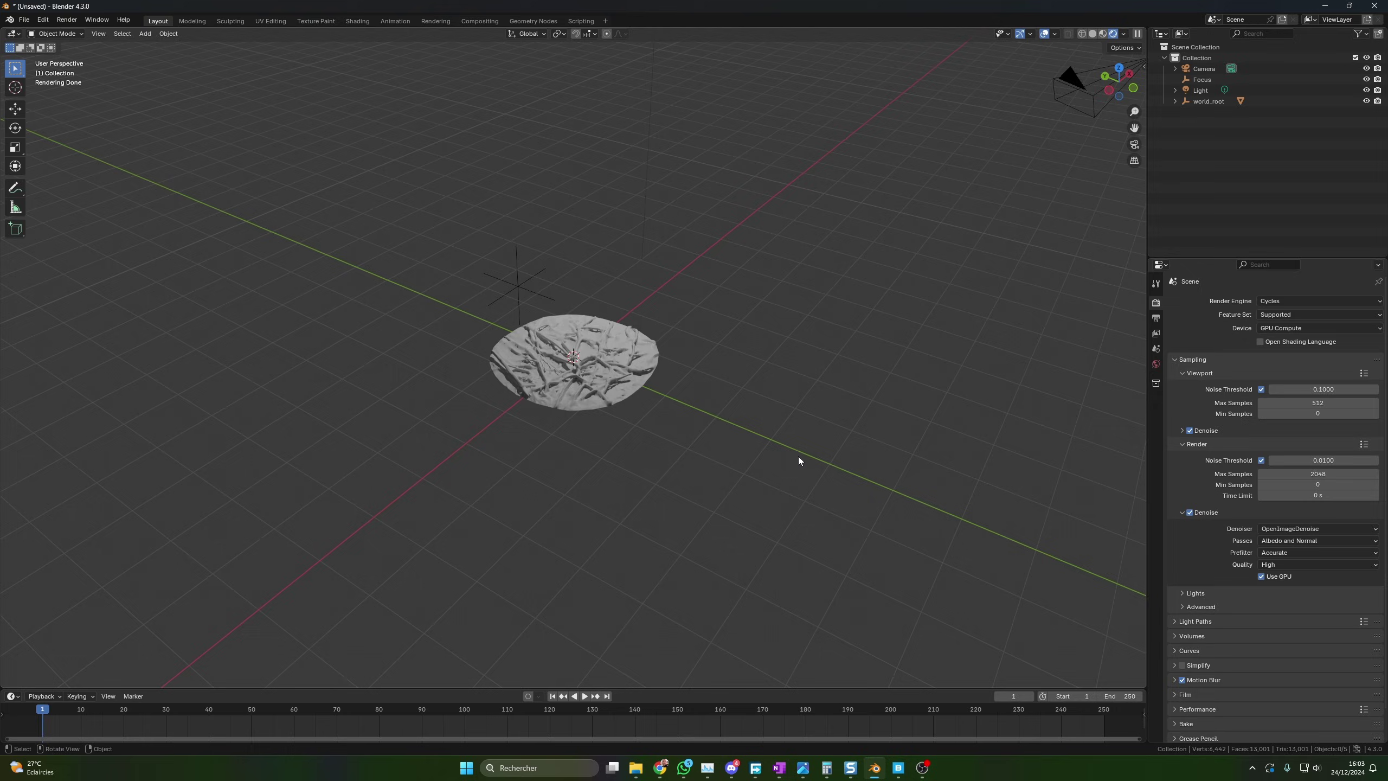
scroll(797, 460, "up", 3)
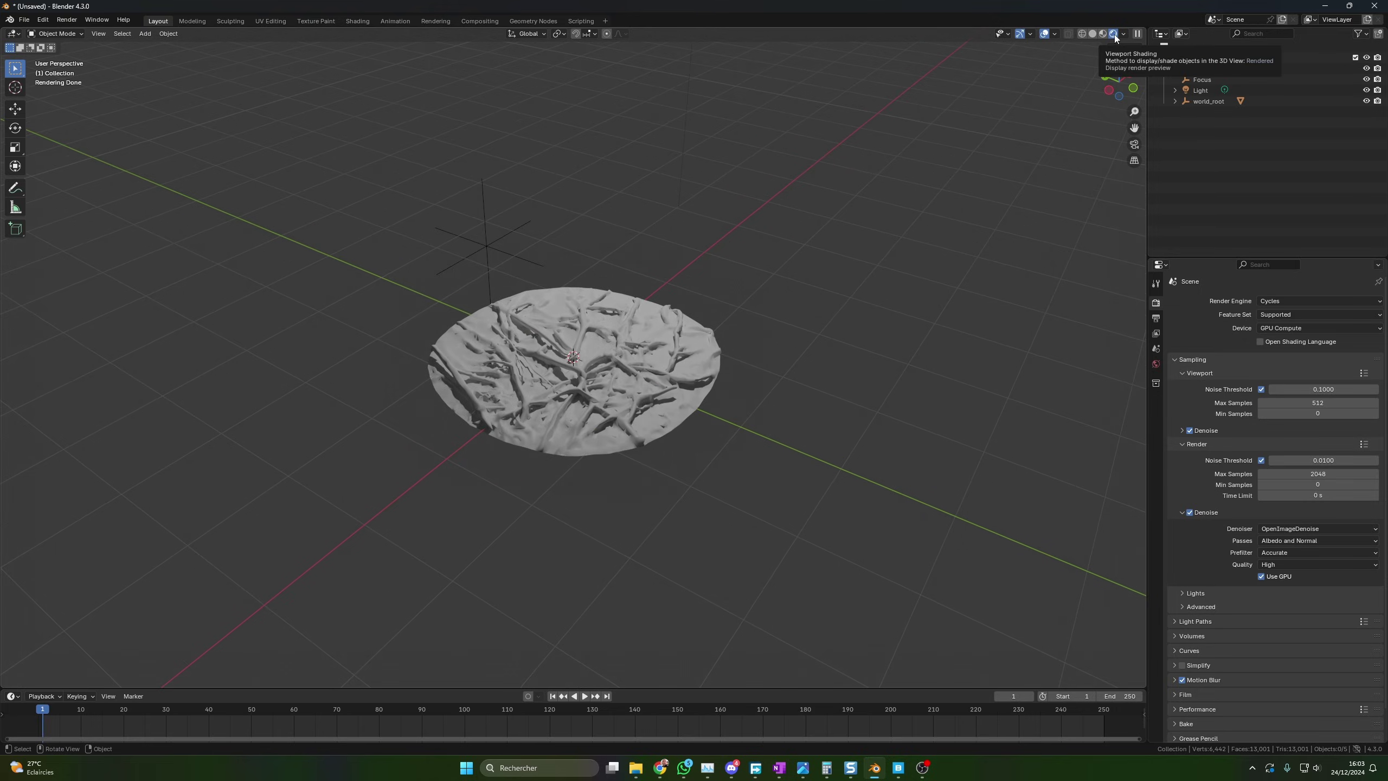
left_click_drag(711, 465, 683, 487)
scroll(662, 533, "up", 4)
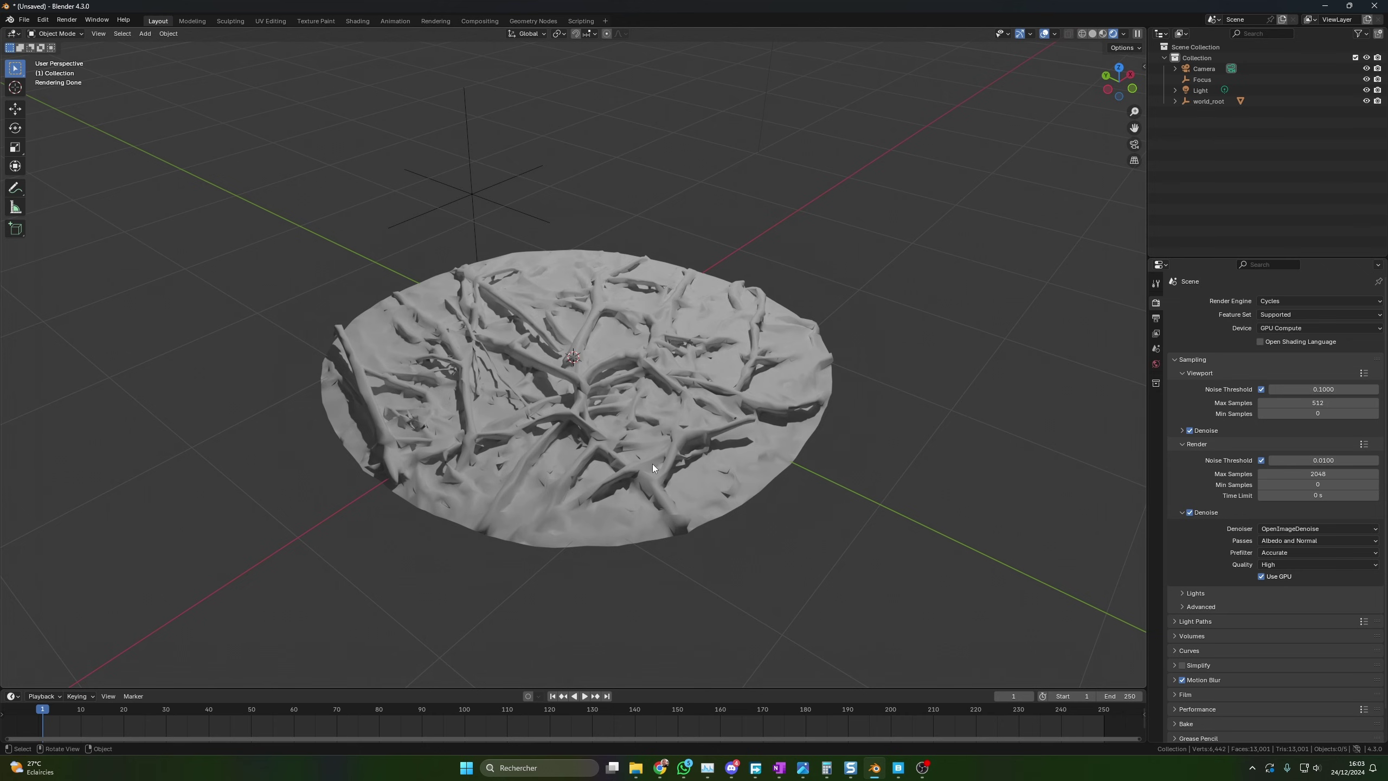
- Check Bridge's Settings and Manage Plugins for Blender plugin 3.7, then undo the roots import
left_click(898, 767)
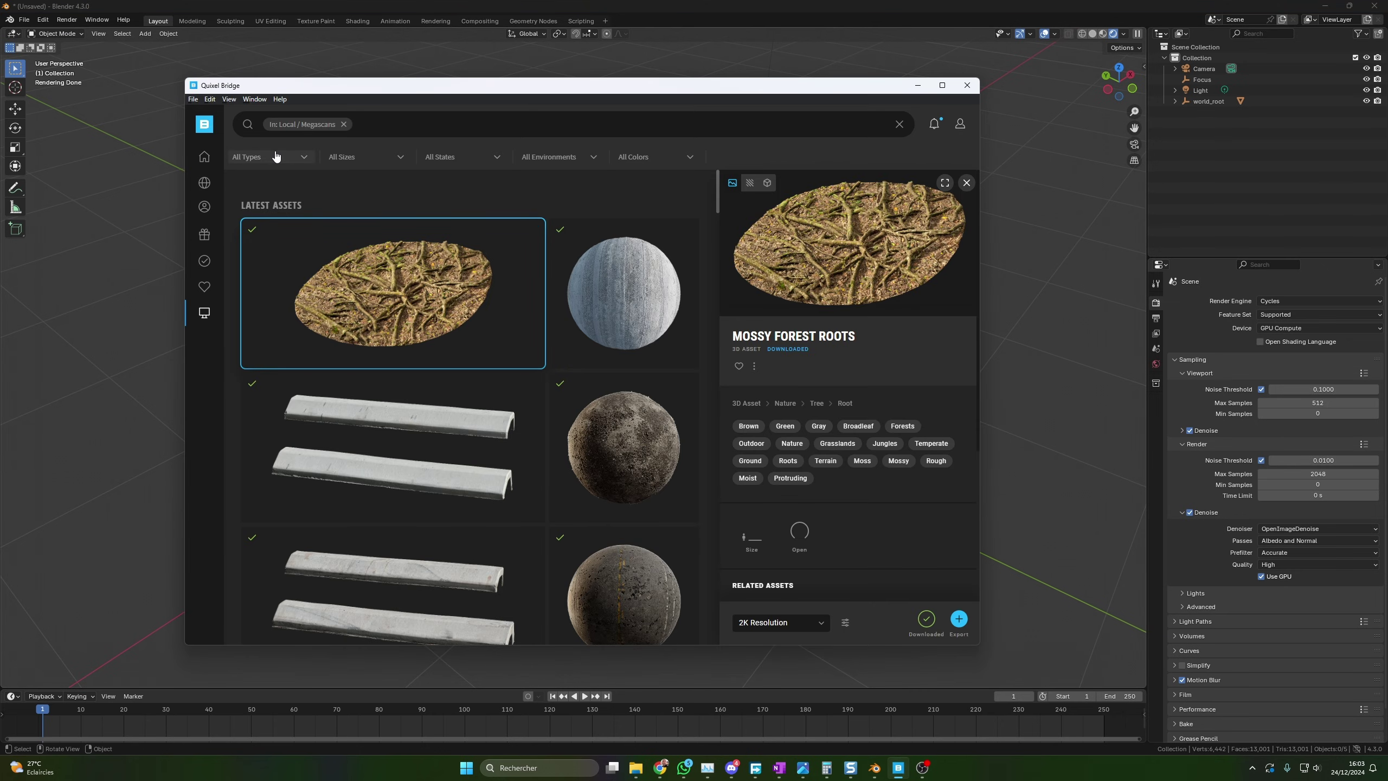
left_click(210, 99)
left_click(234, 232)
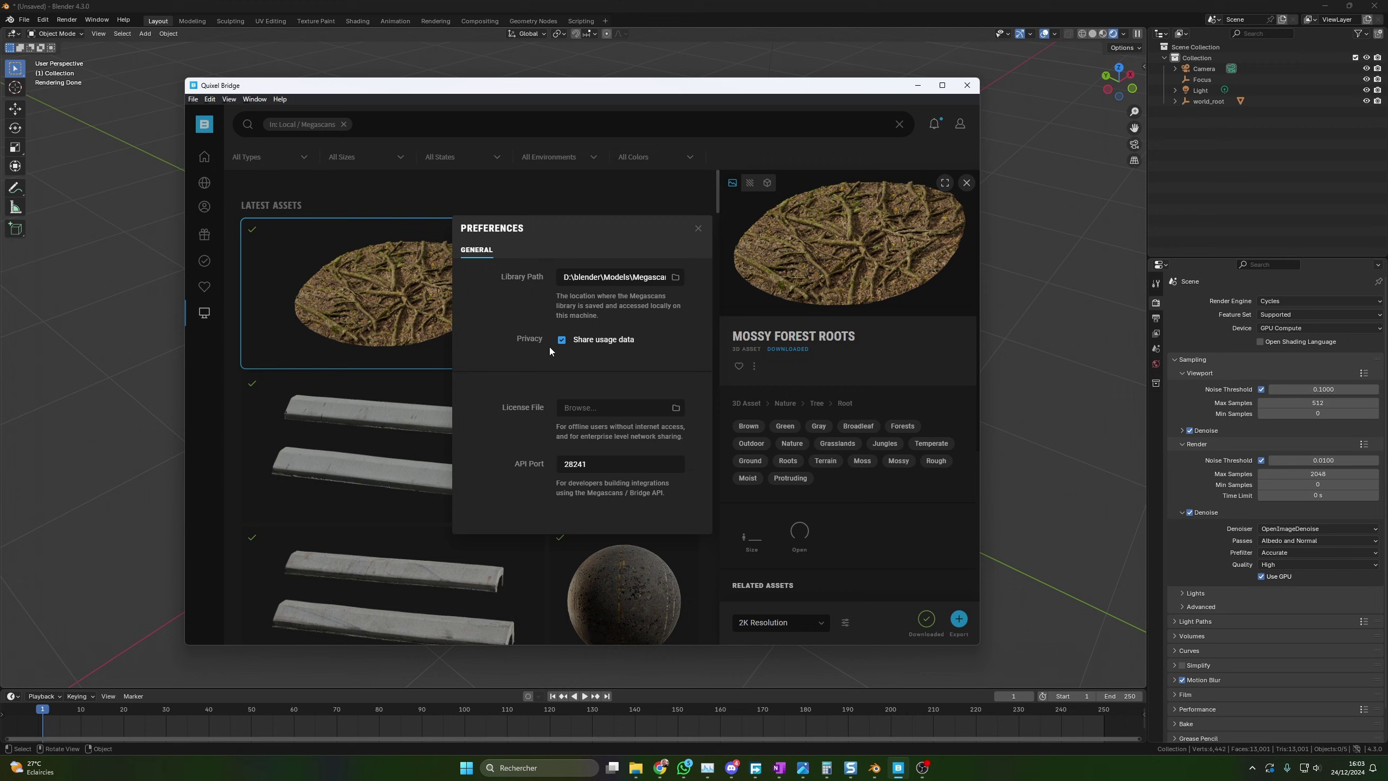
key("Escape")
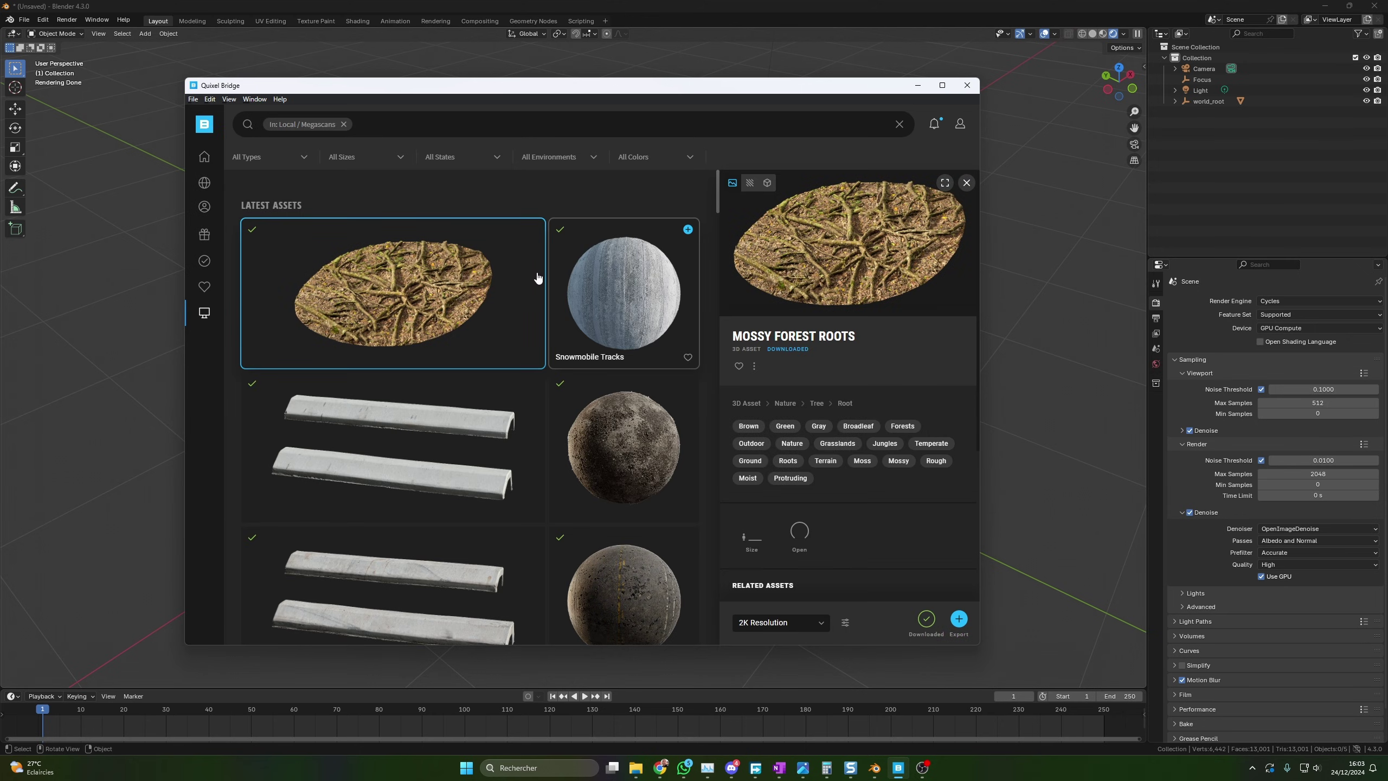
left_click(211, 100)
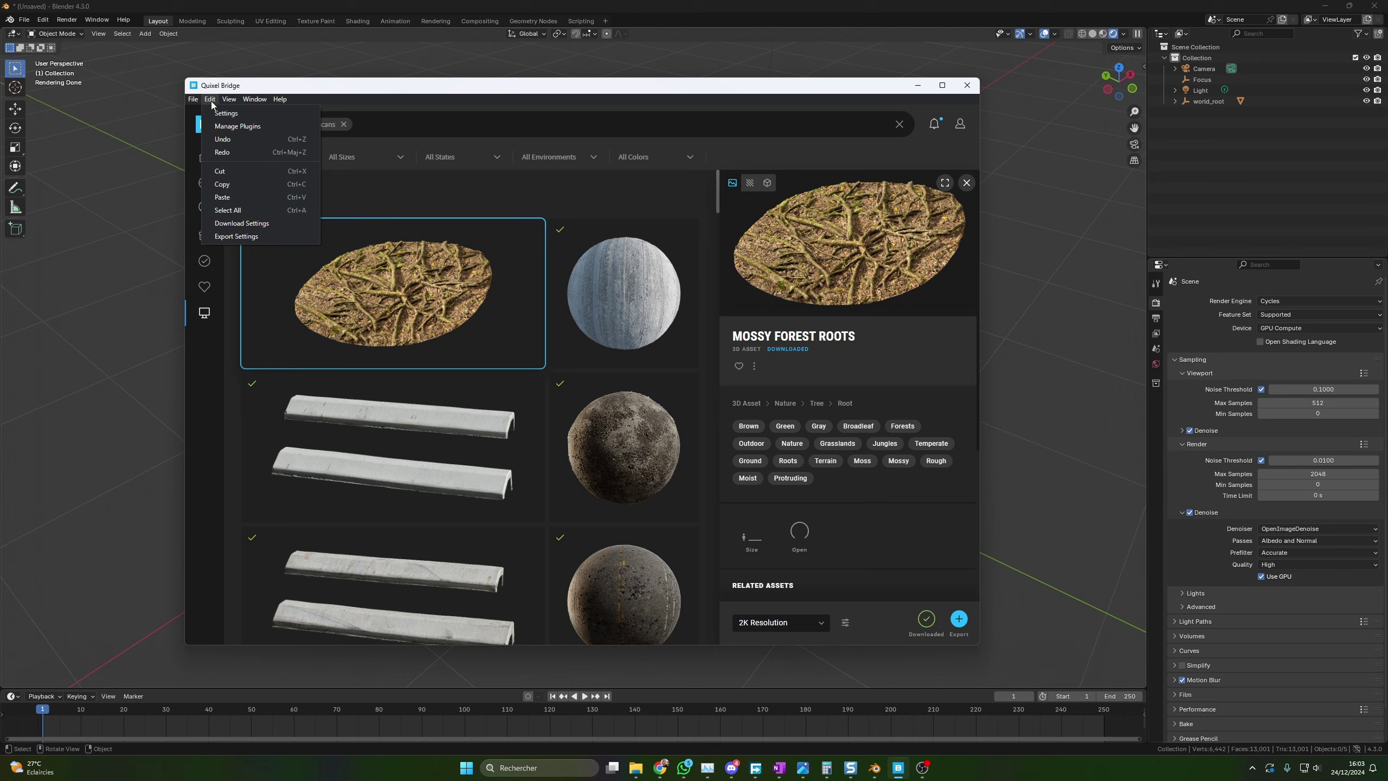
left_click(237, 126)
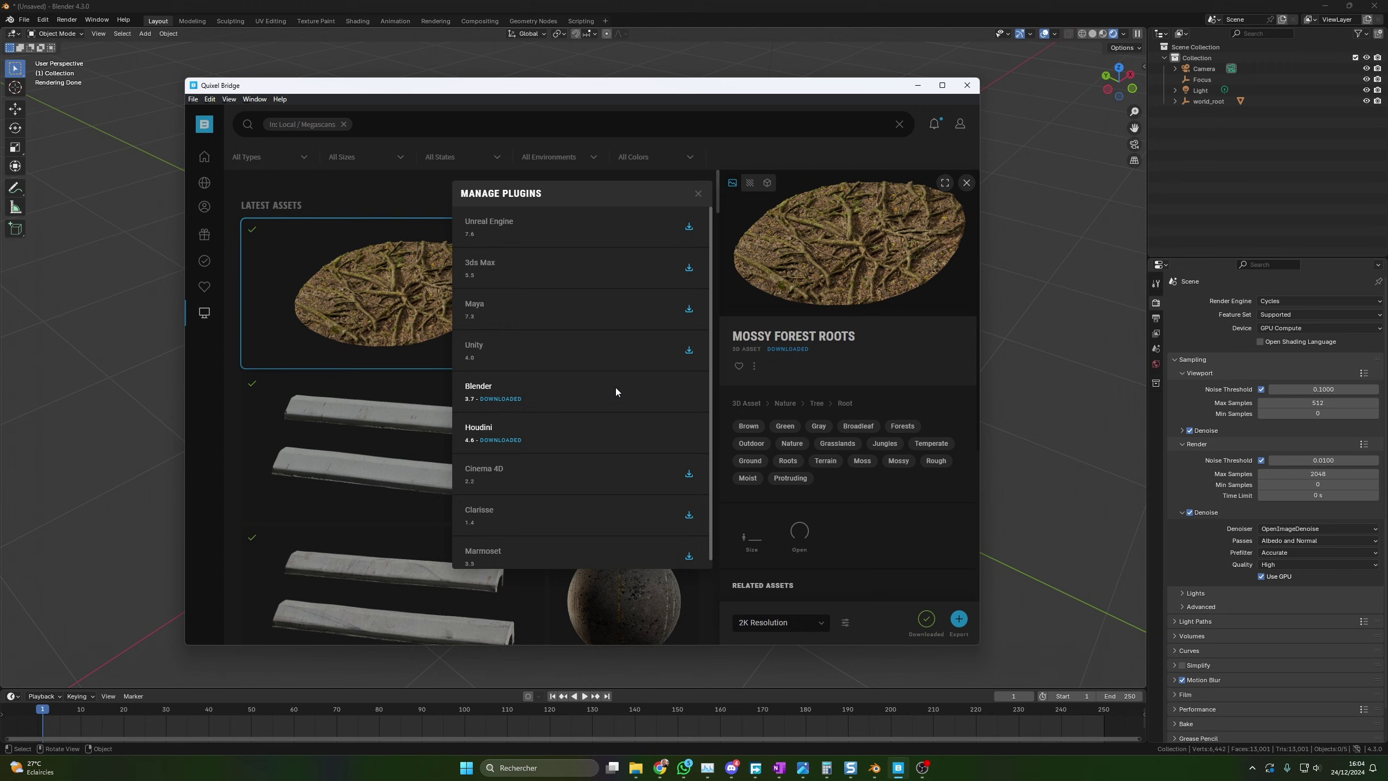
left_click(1039, 324)
key("ctrl+z")
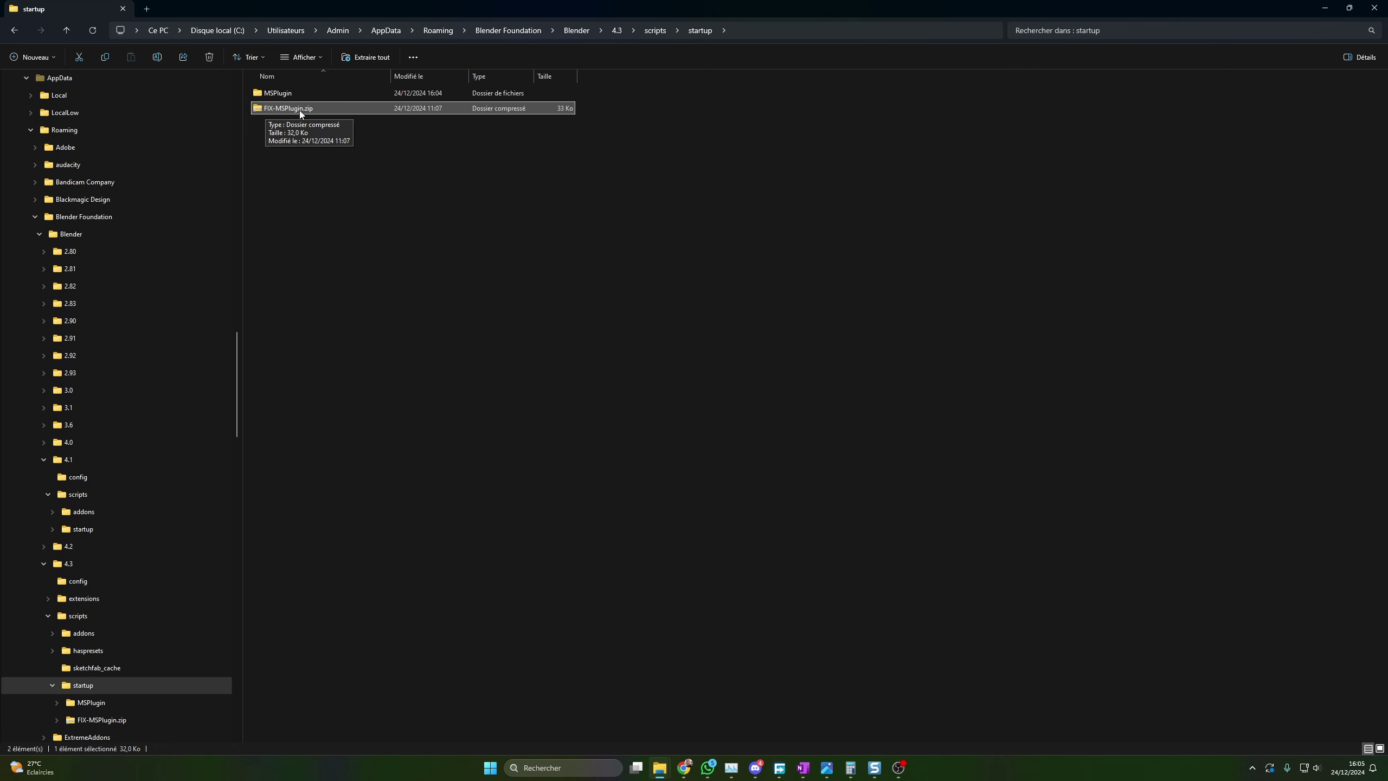
- Peek inside FIX-MSPlugin.zip, then delete the old MSPlugin folder from startup
left_click(338, 214)
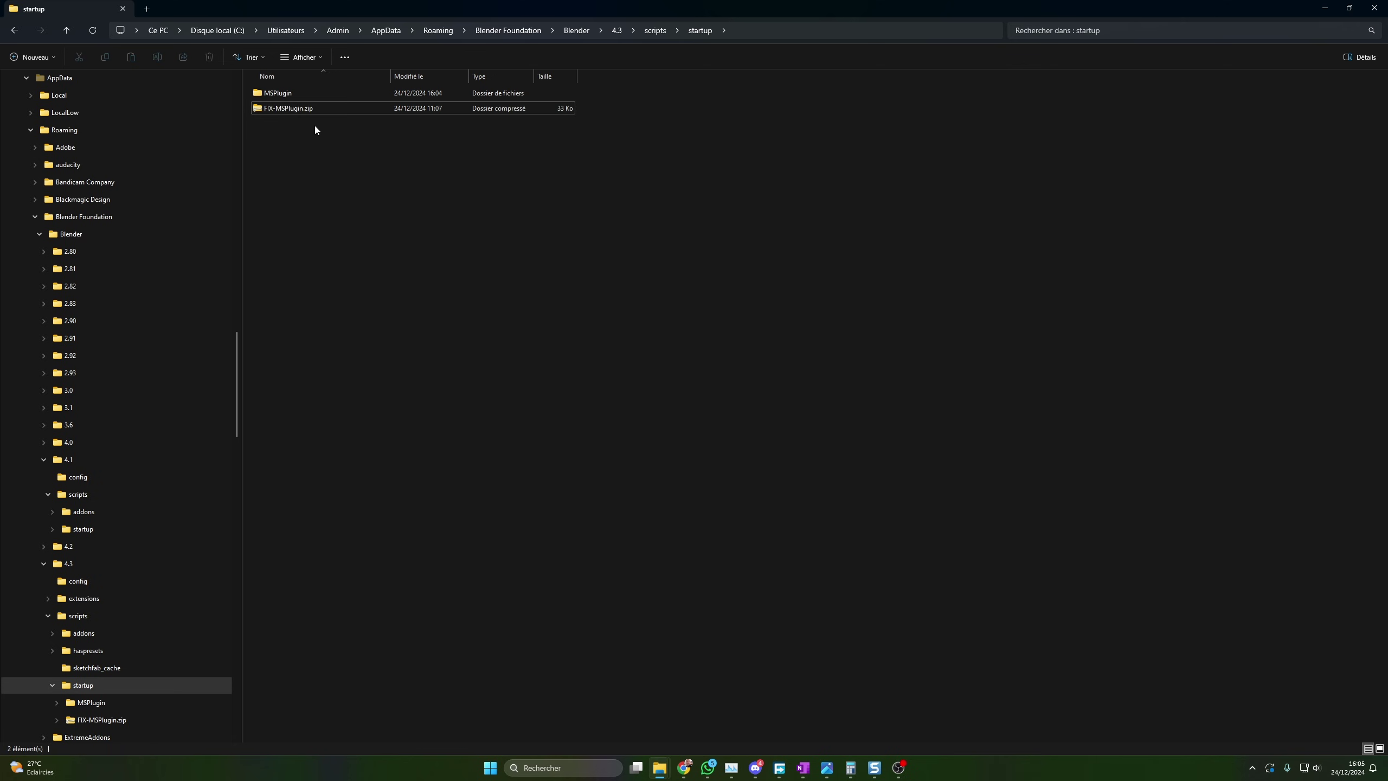
double_click(284, 108)
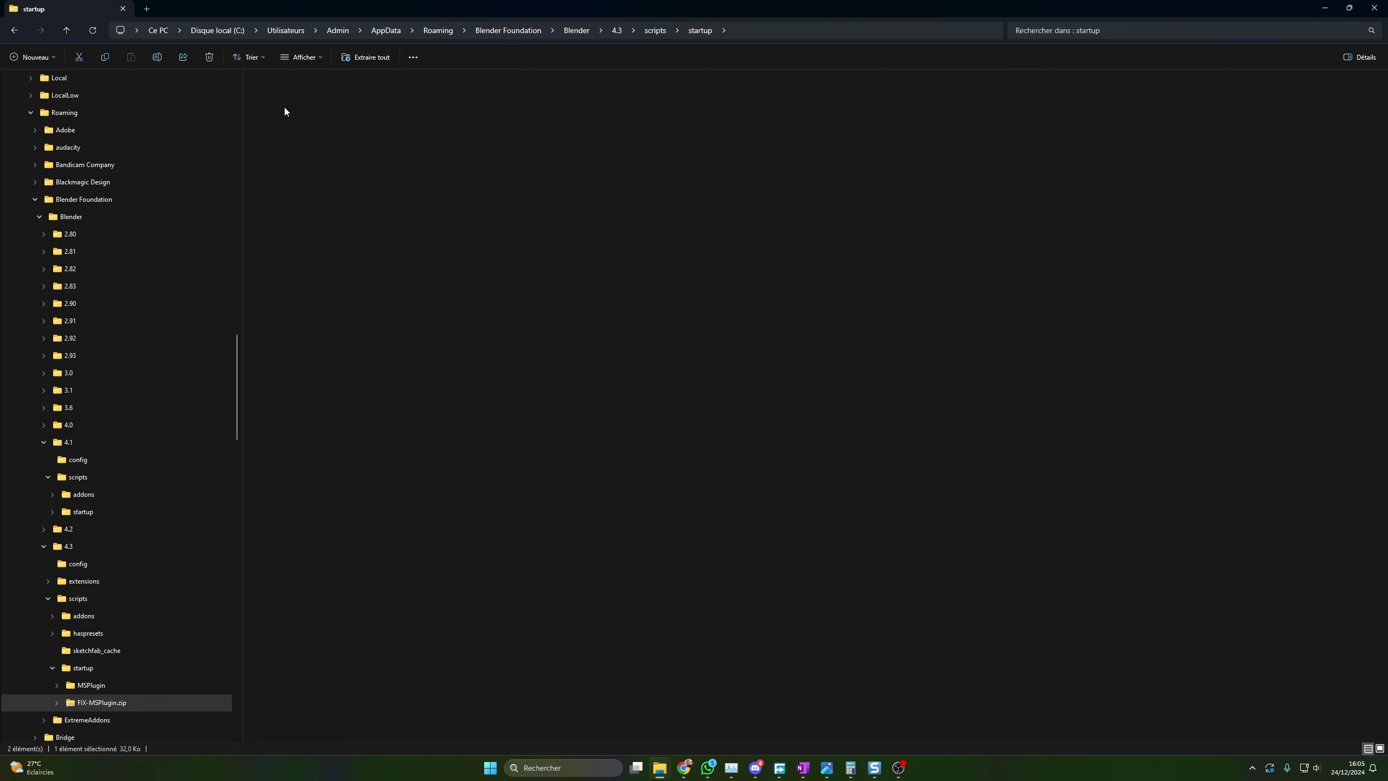
key("alt+Left")
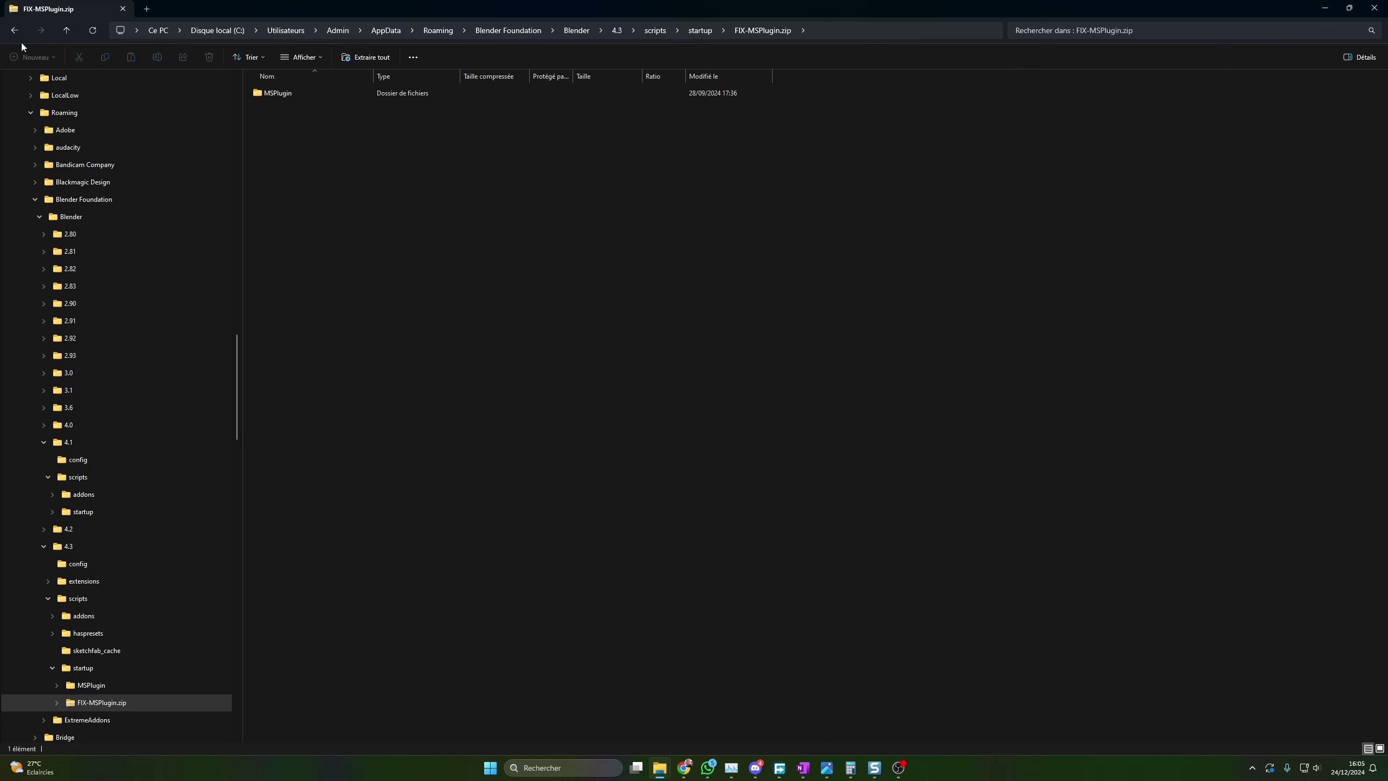
left_click(280, 95)
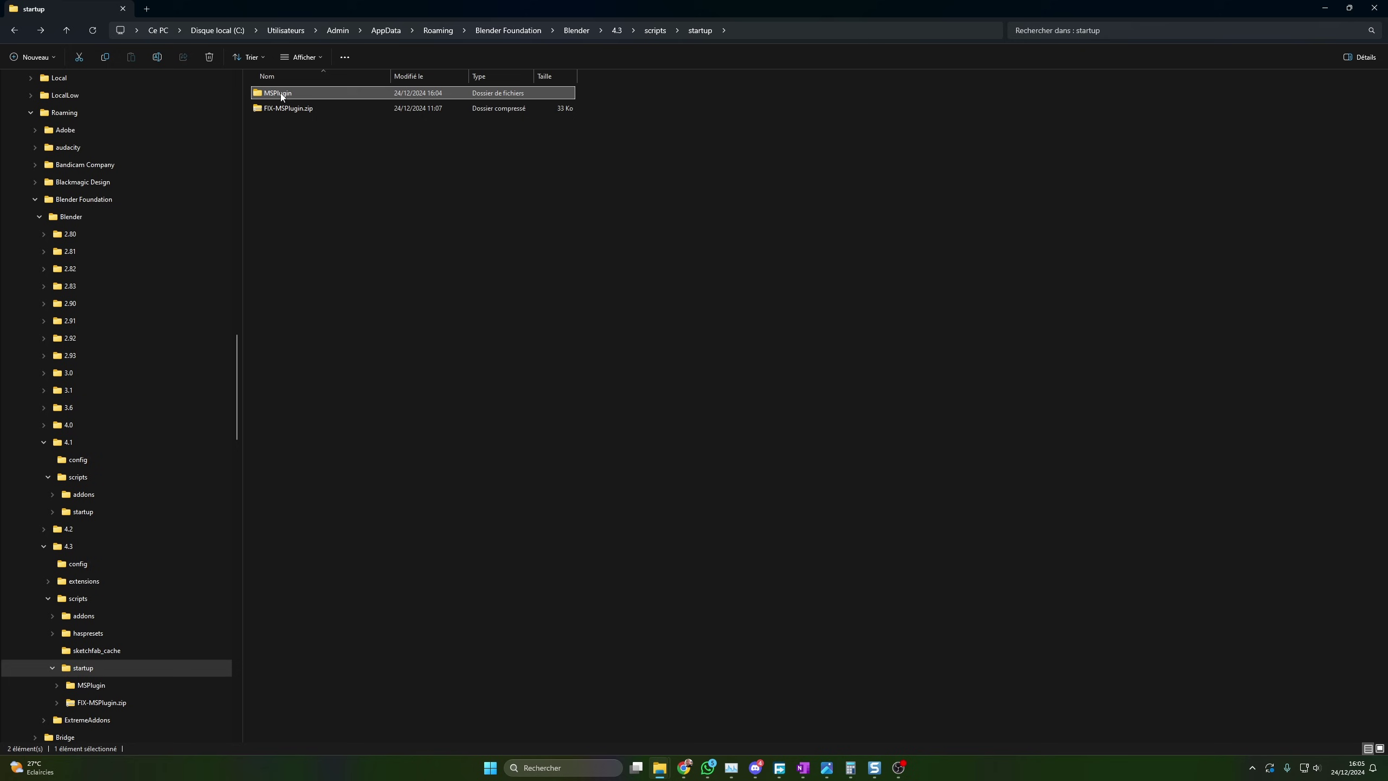
key("Delete")
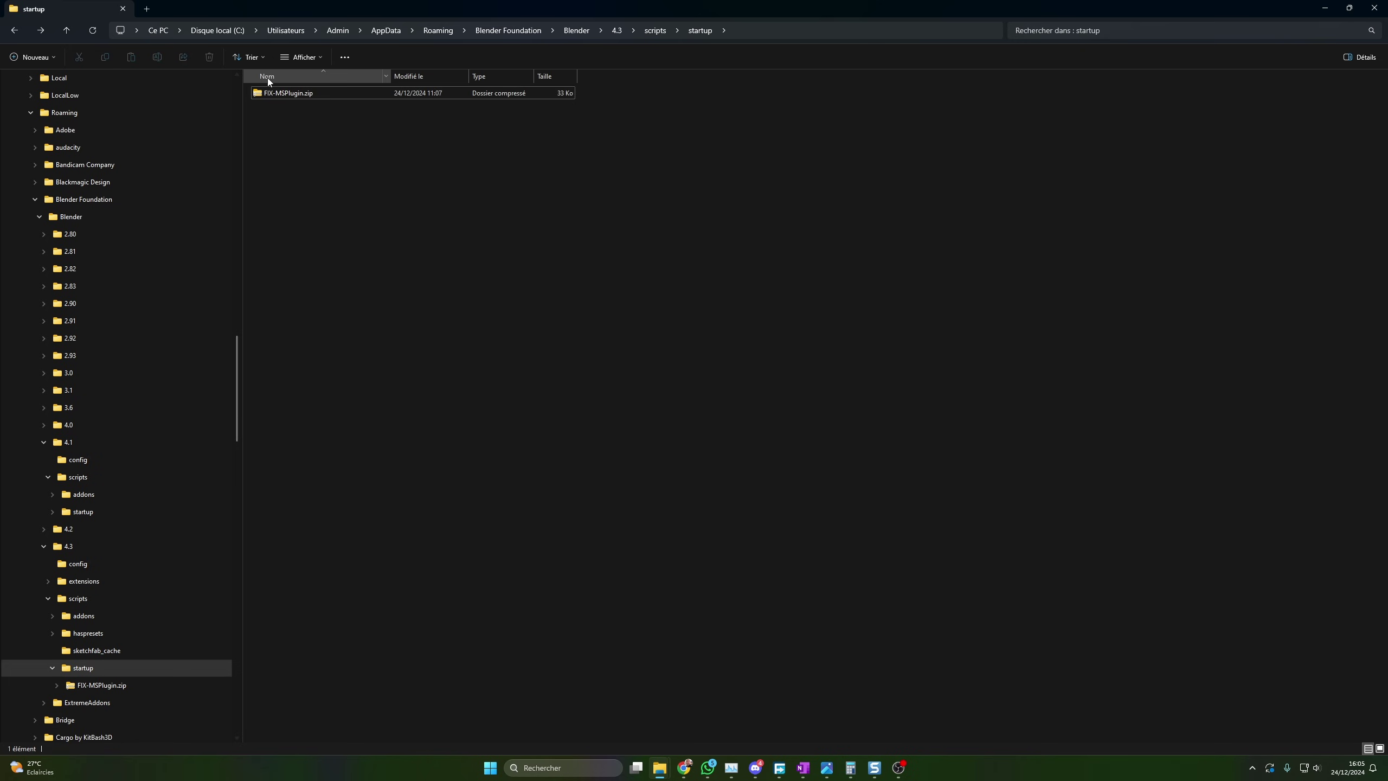
- Navigate from Ce PC through Disque local (C:) and Utilisateurs to the Admin folder
left_click(224, 22)
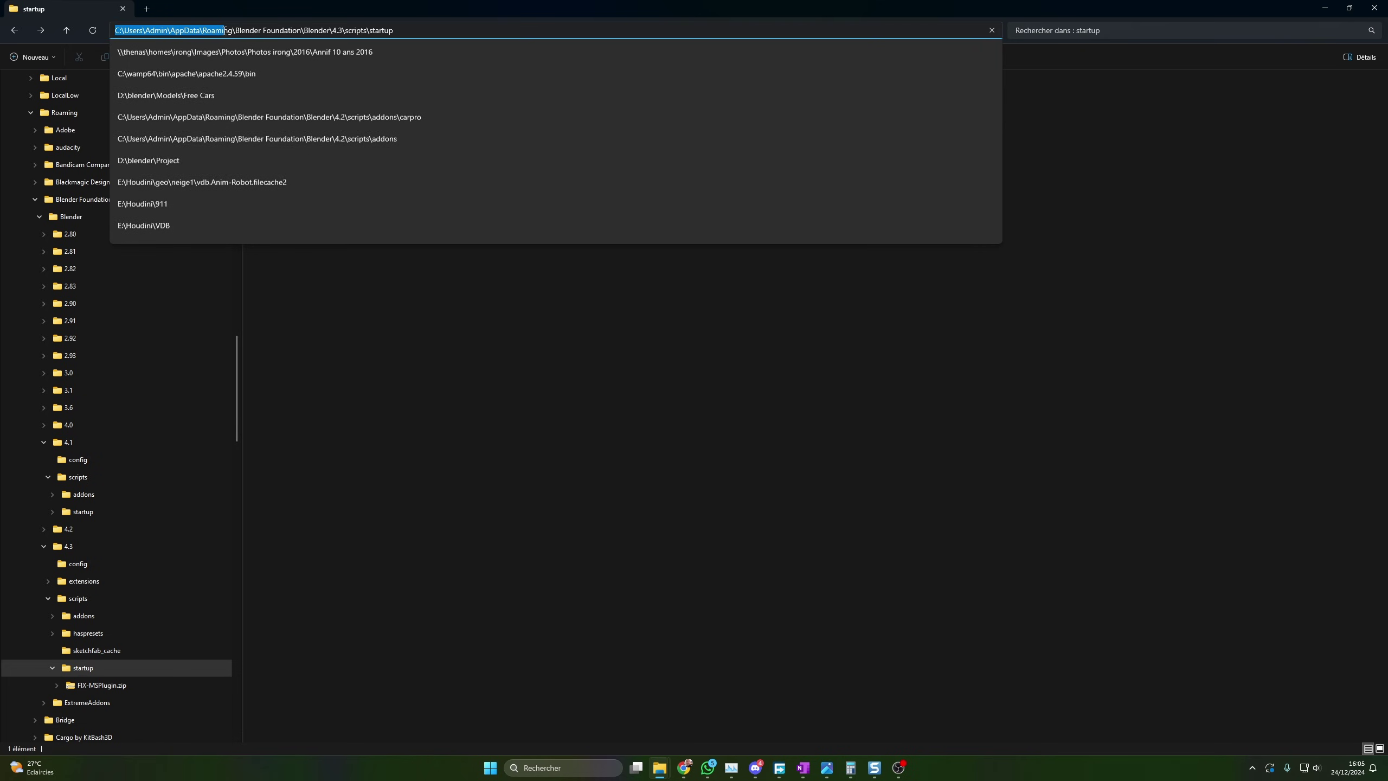
left_click(391, 421)
left_click(159, 31)
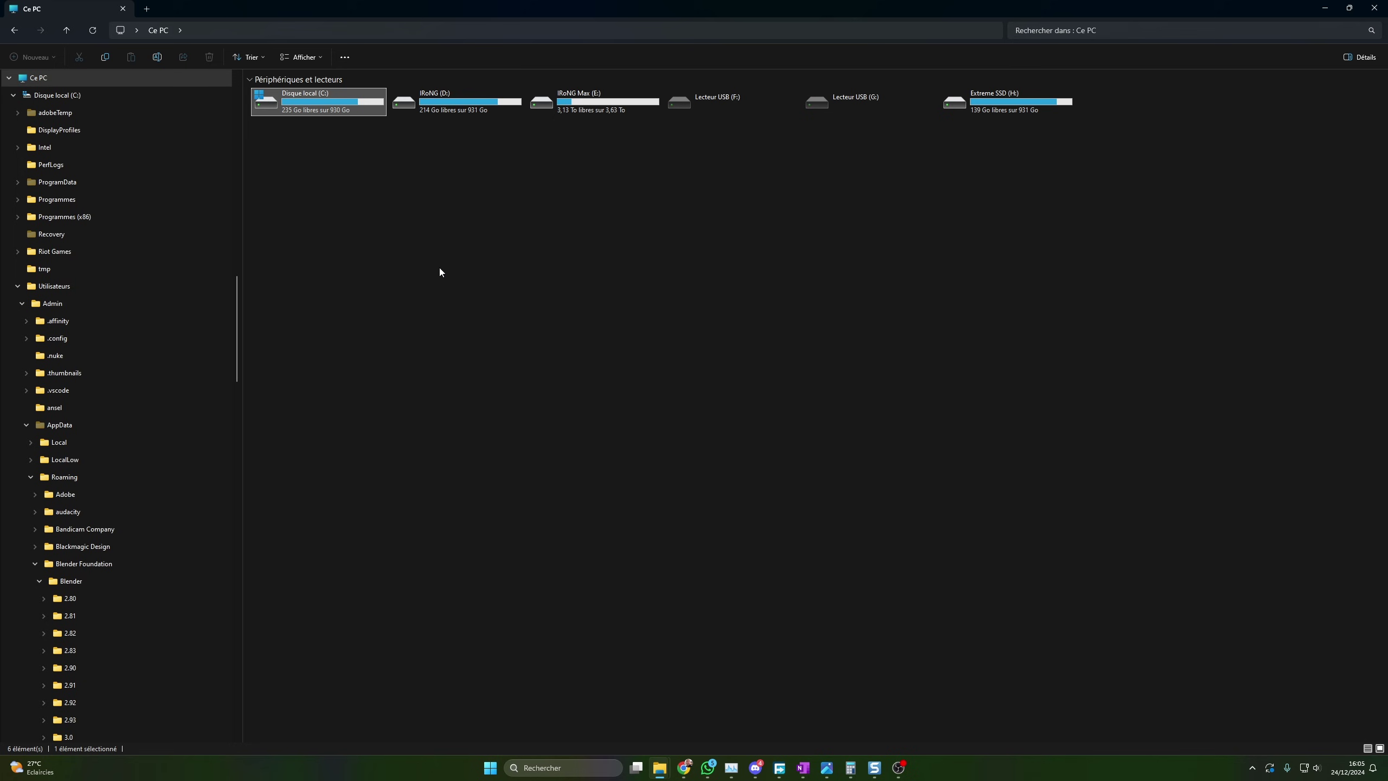
double_click(318, 96)
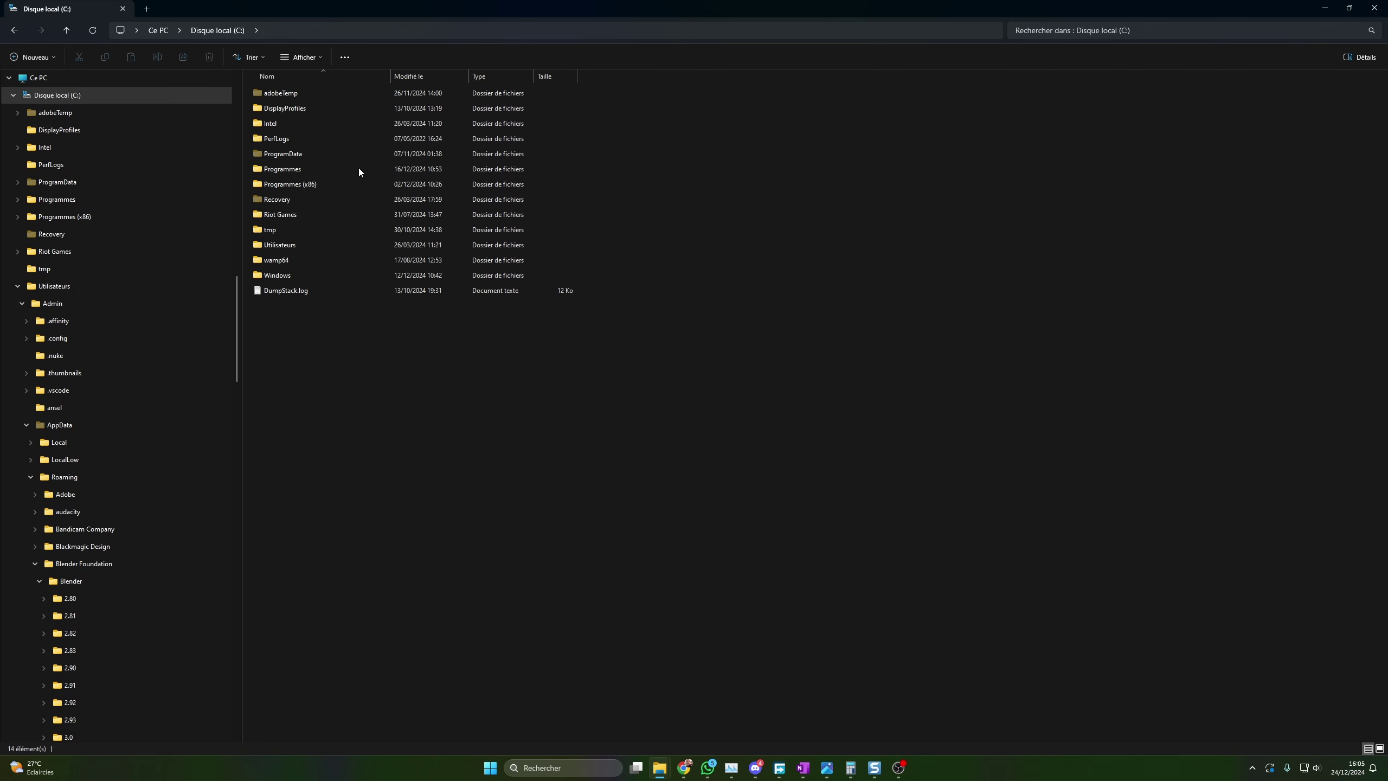
double_click(278, 244)
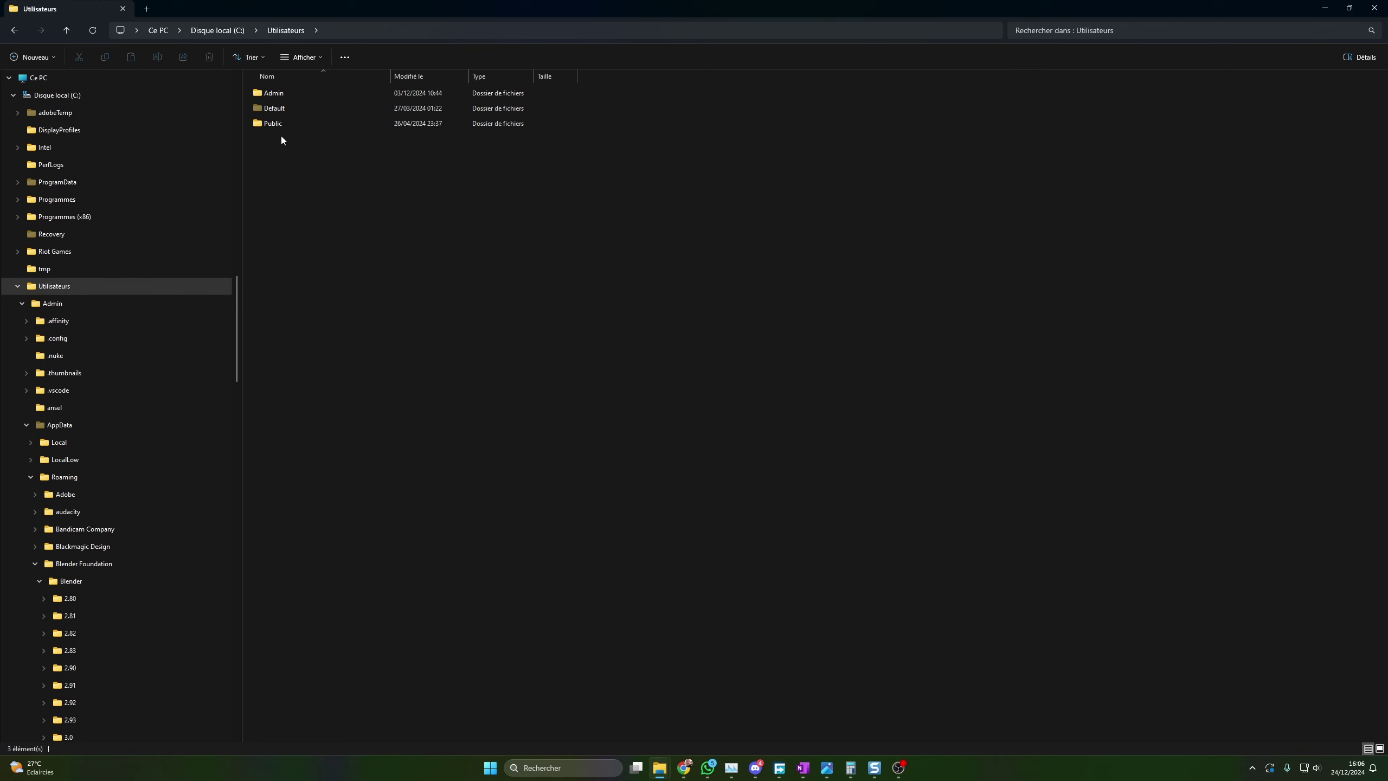
double_click(274, 93)
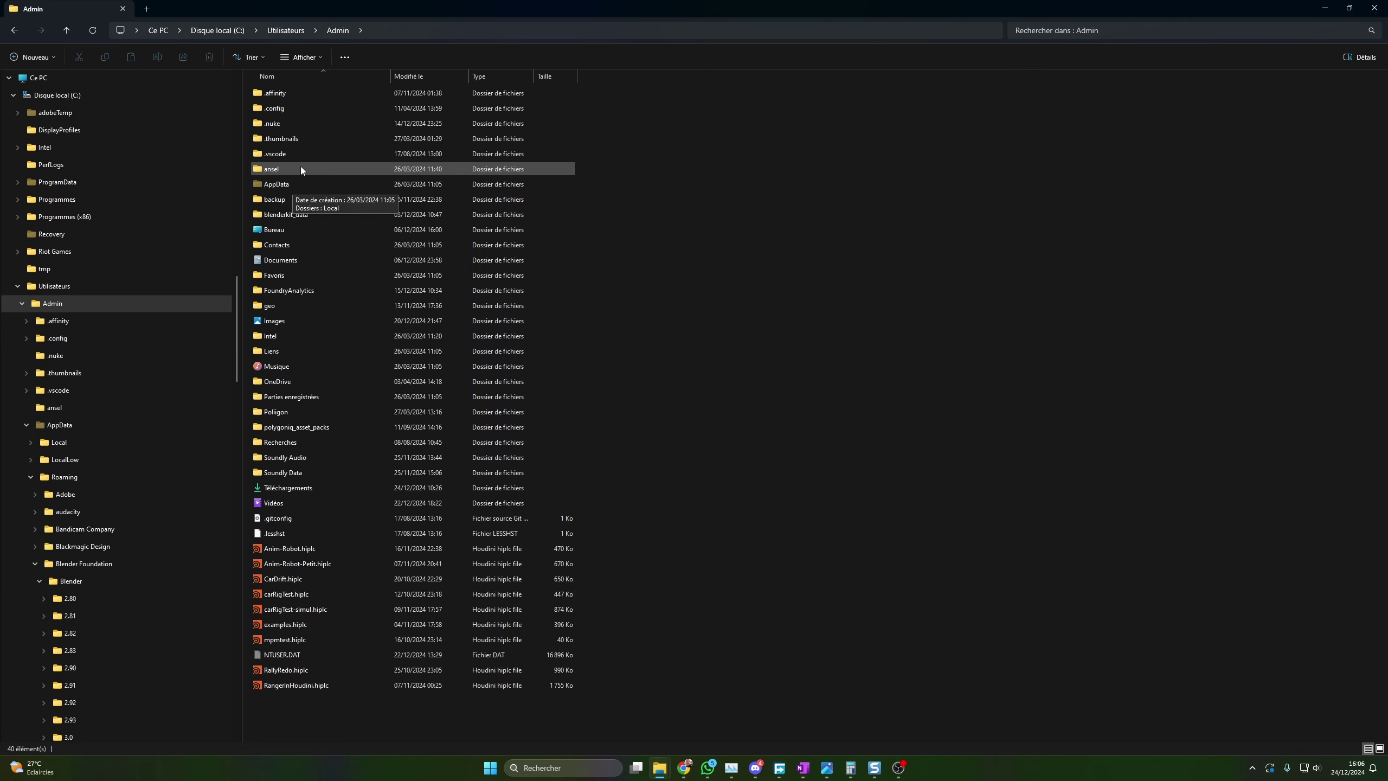
- Turn on hidden items (Éléments masqués) in File Explorer's view options
left_click(308, 59)
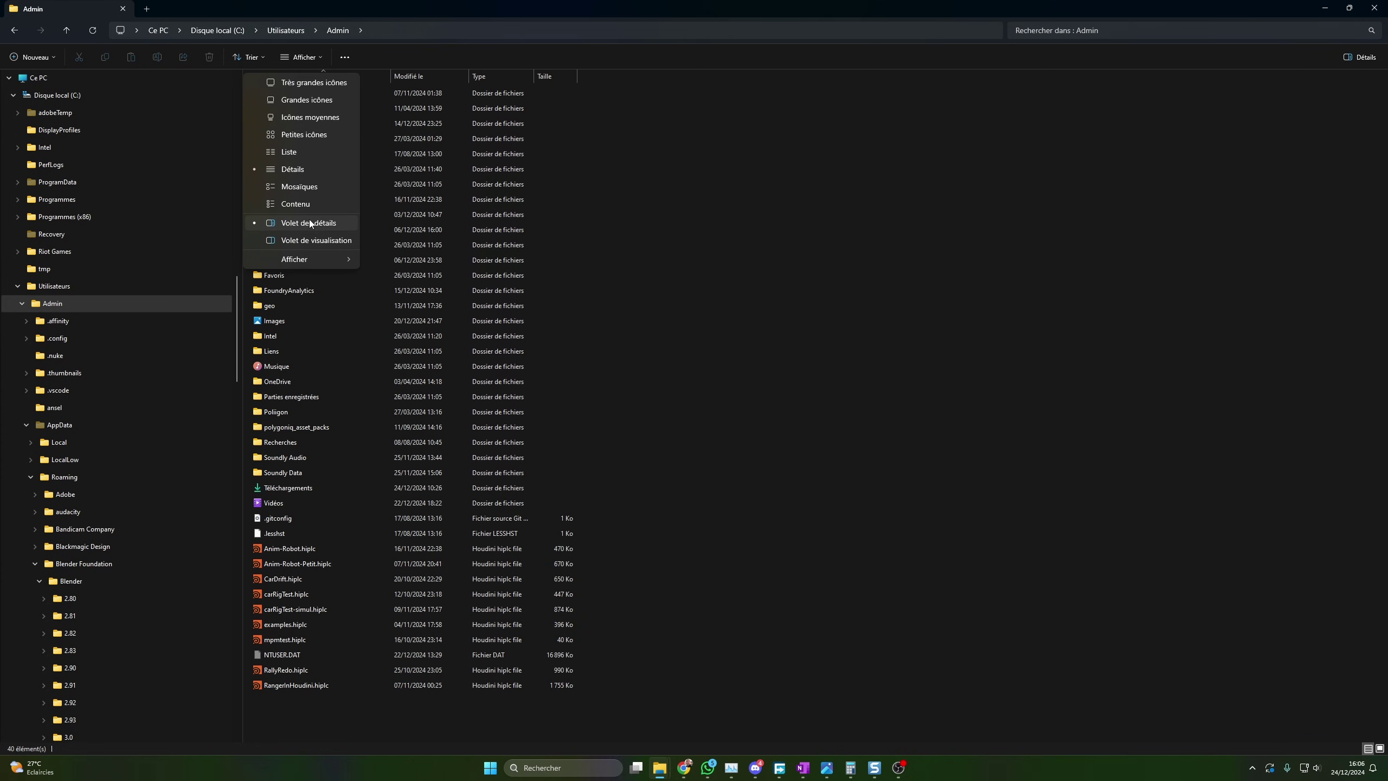
mouse_move(300, 260)
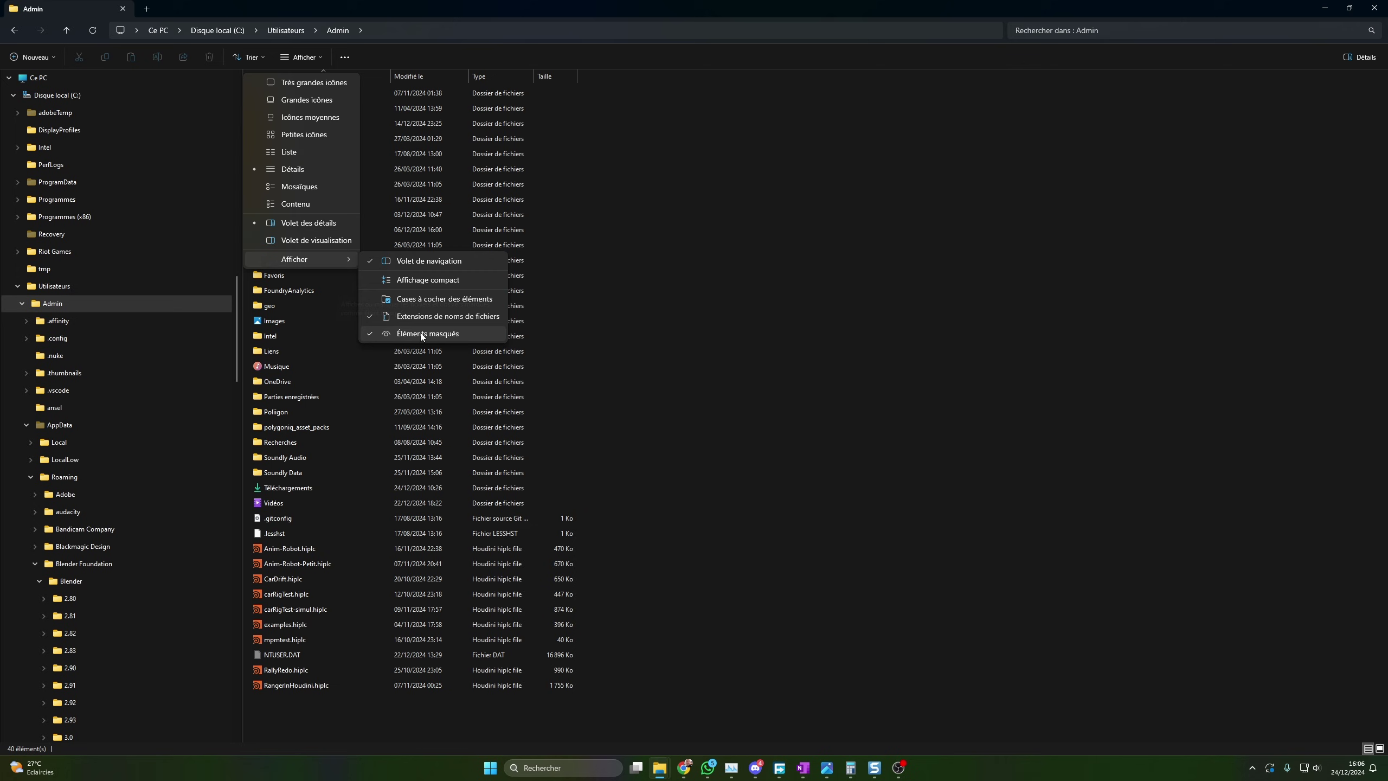
key("F4")
key("Escape")
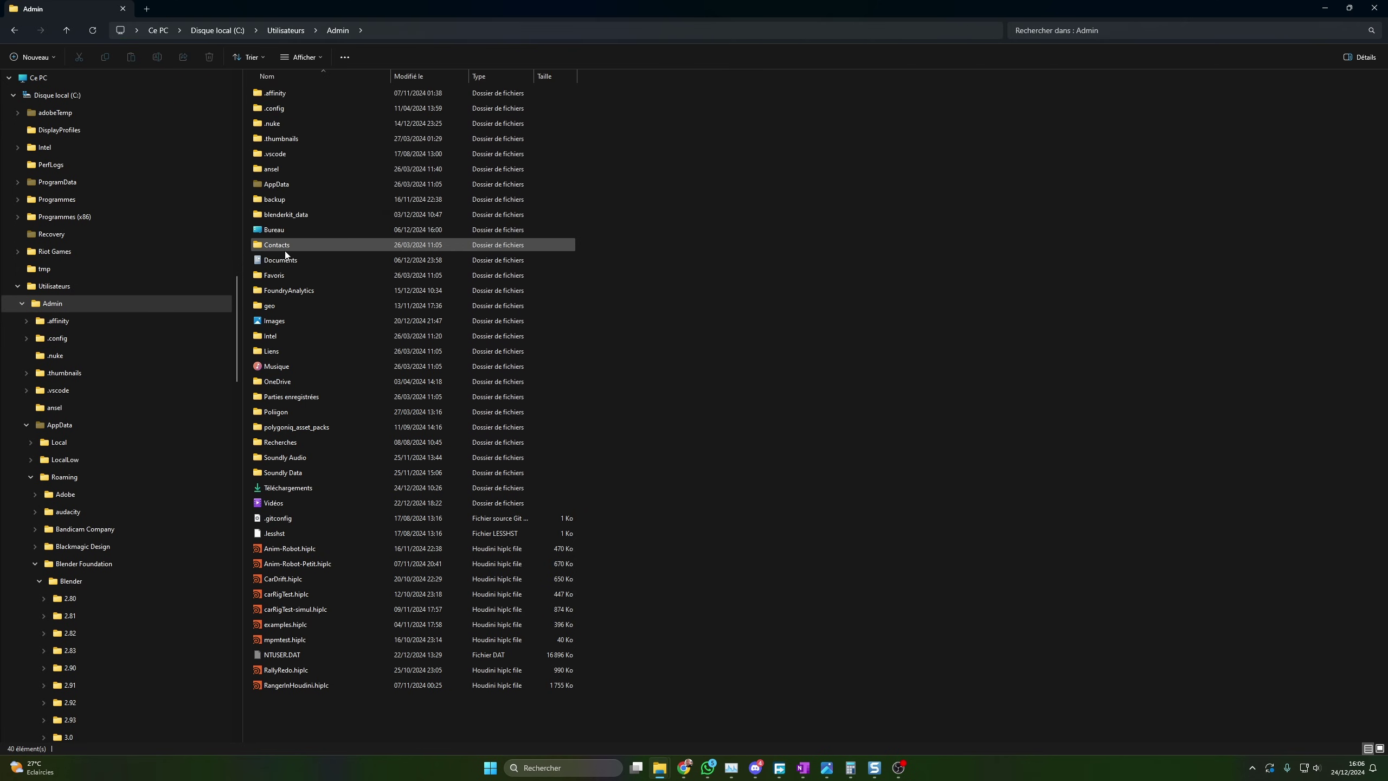
- Open AppData\Roaming\Blender Foundation\Blender\4.3\scripts
double_click(277, 184)
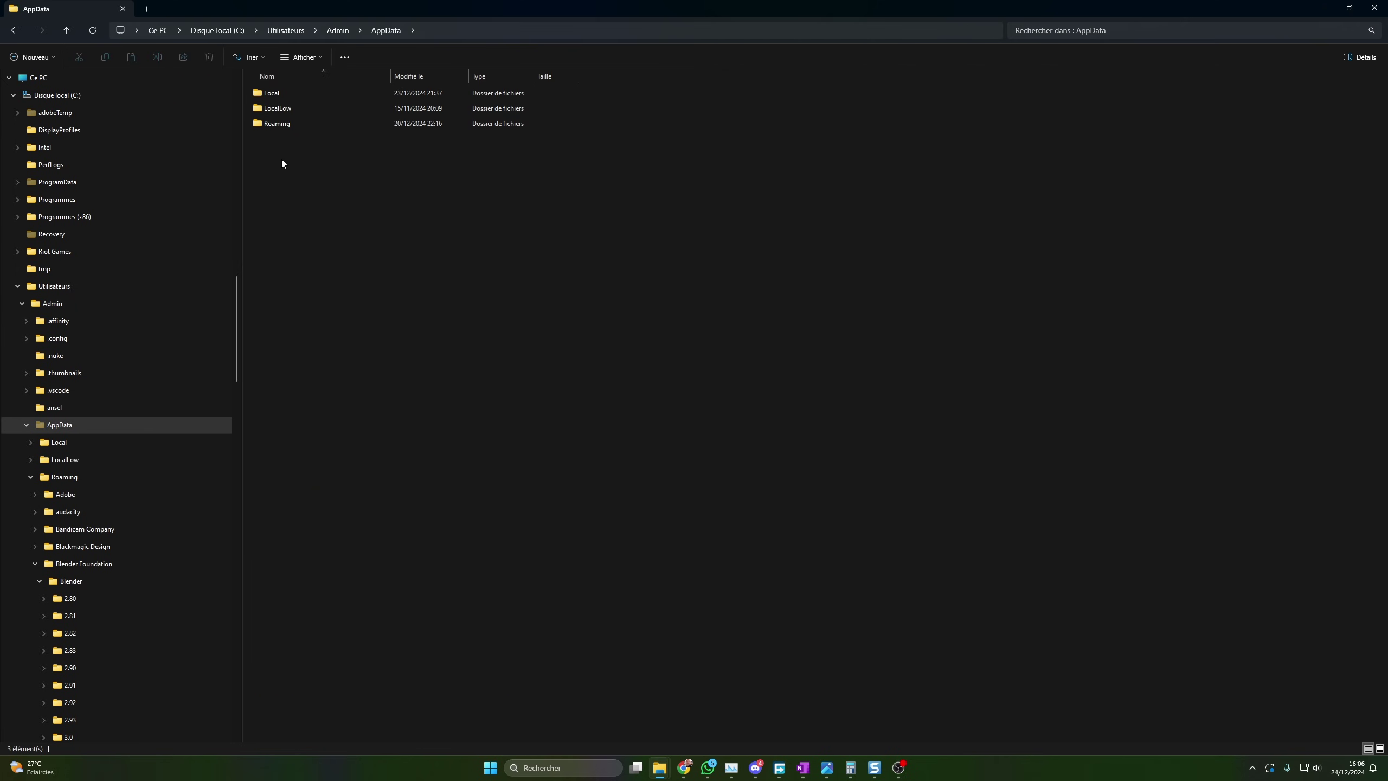
double_click(275, 123)
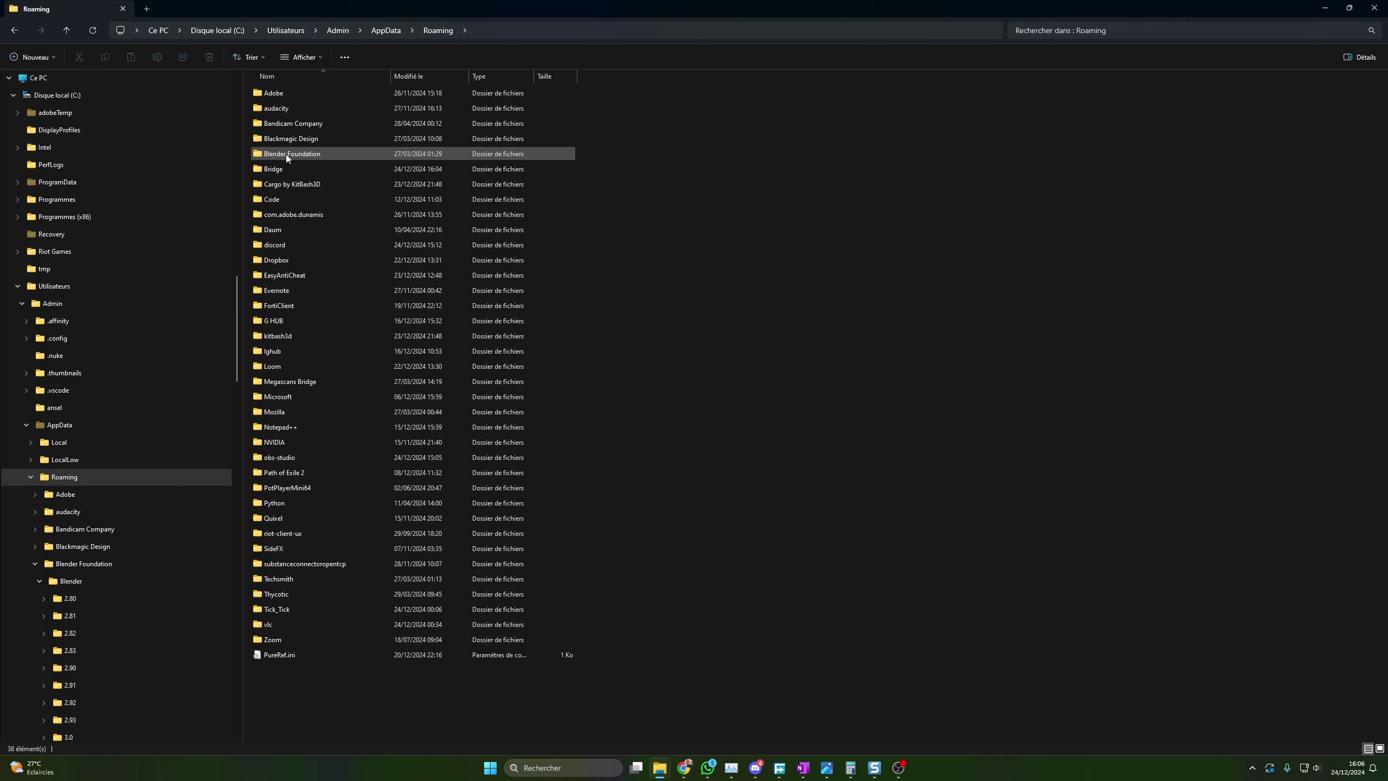
double_click(286, 154)
double_click(275, 95)
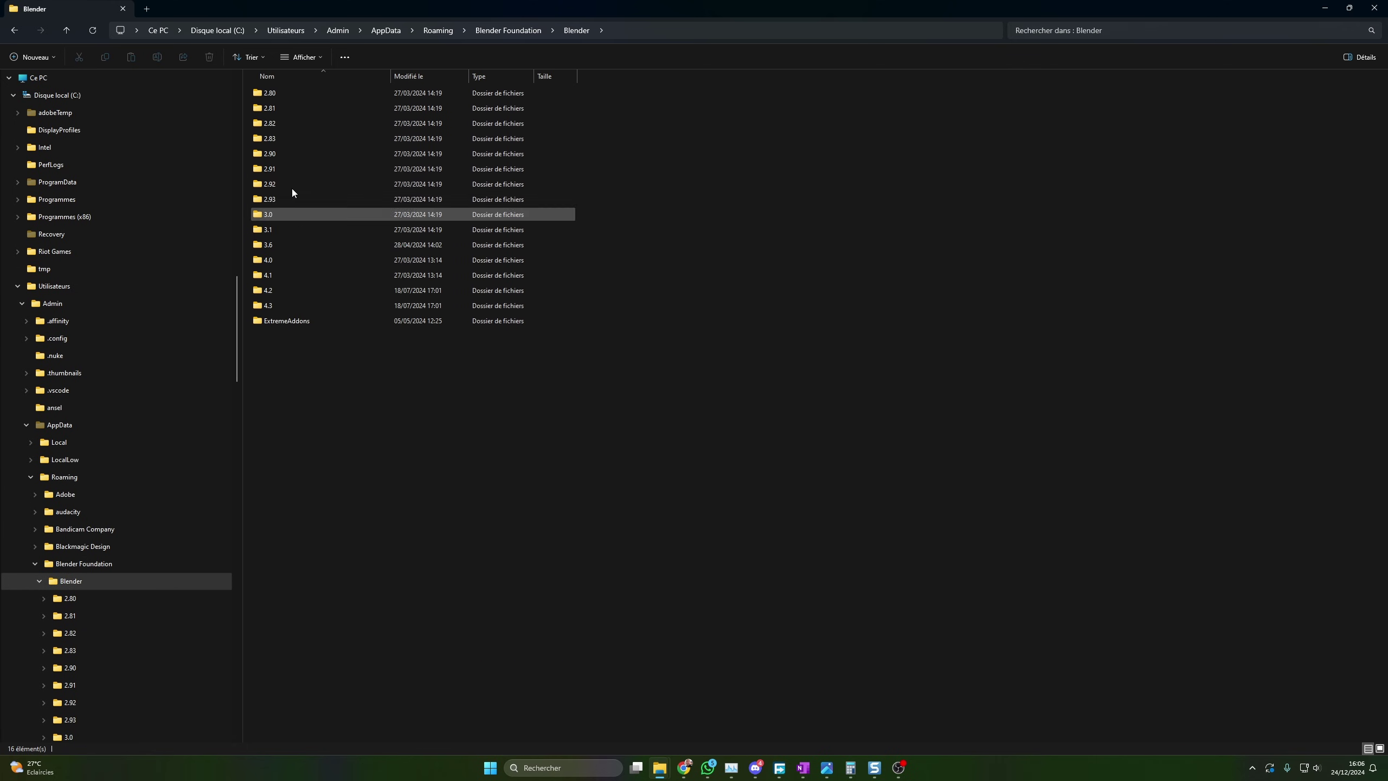
double_click(273, 305)
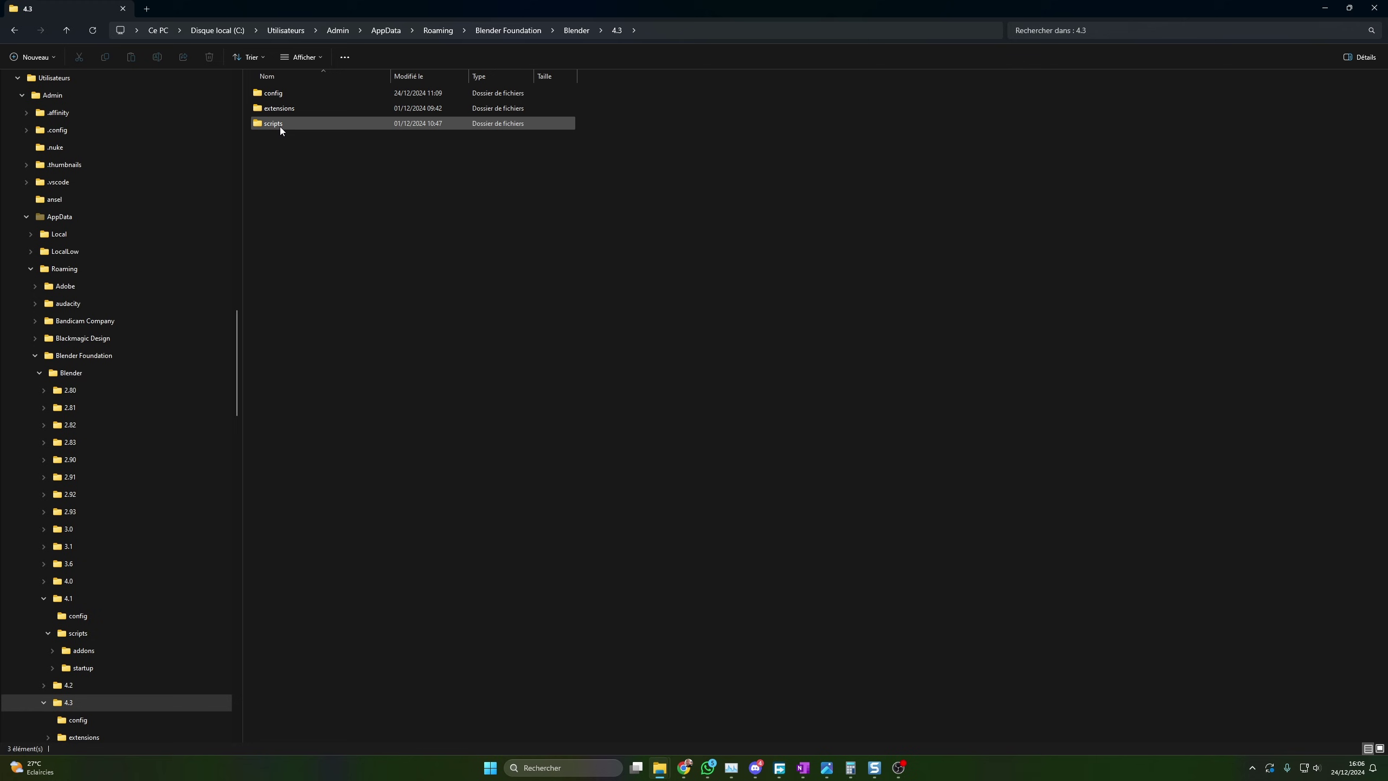
double_click(274, 126)
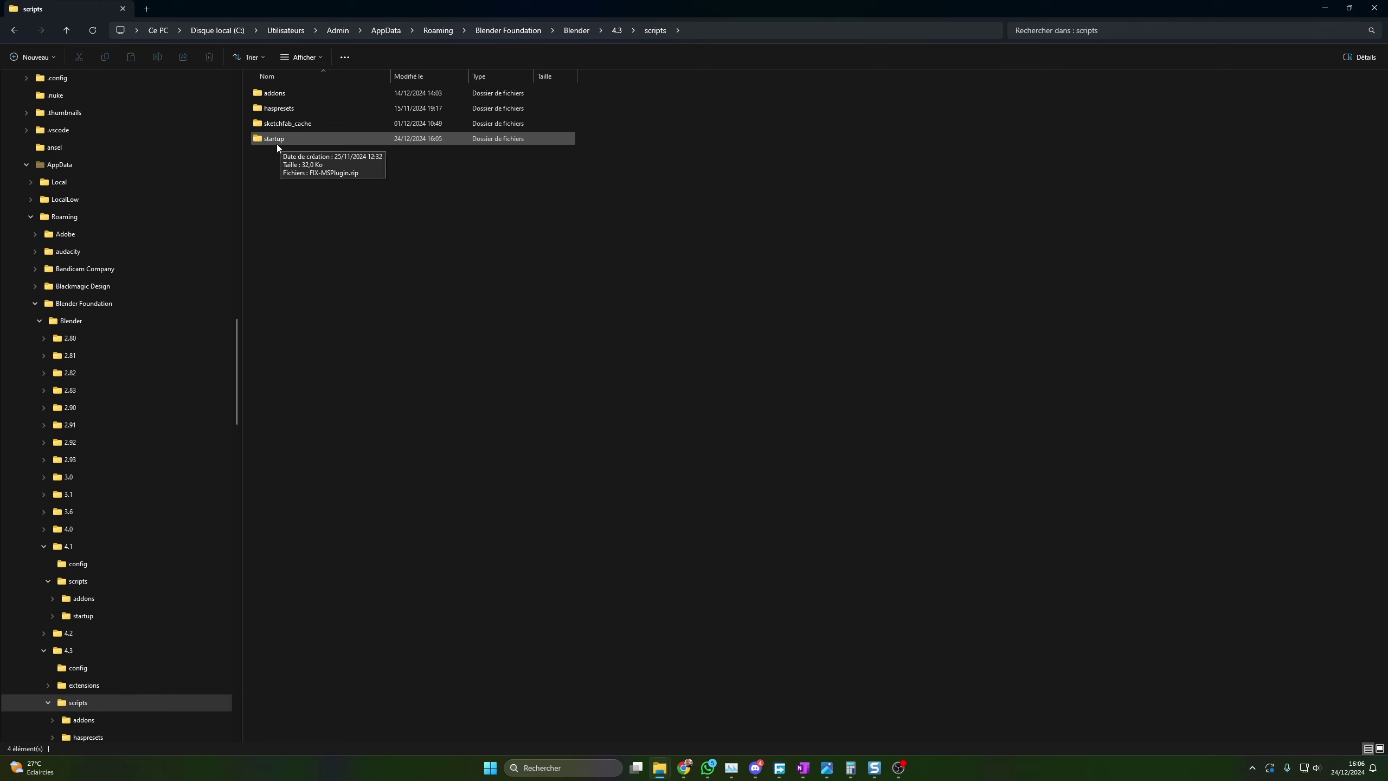
- Extract all of FIX-MSPlugin.zip into startup, removing 'FIX-MSPlugin' from the destination path
double_click(293, 140)
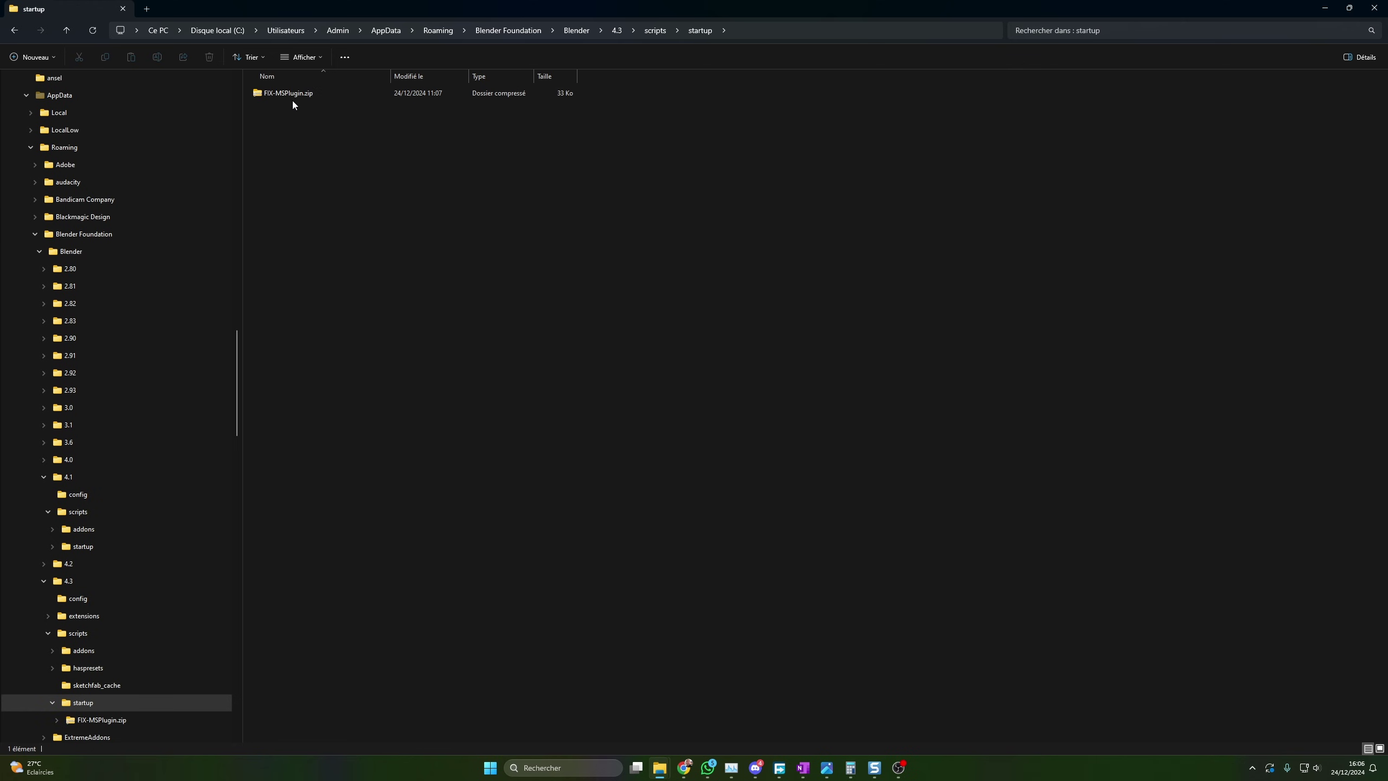
right_click(297, 97)
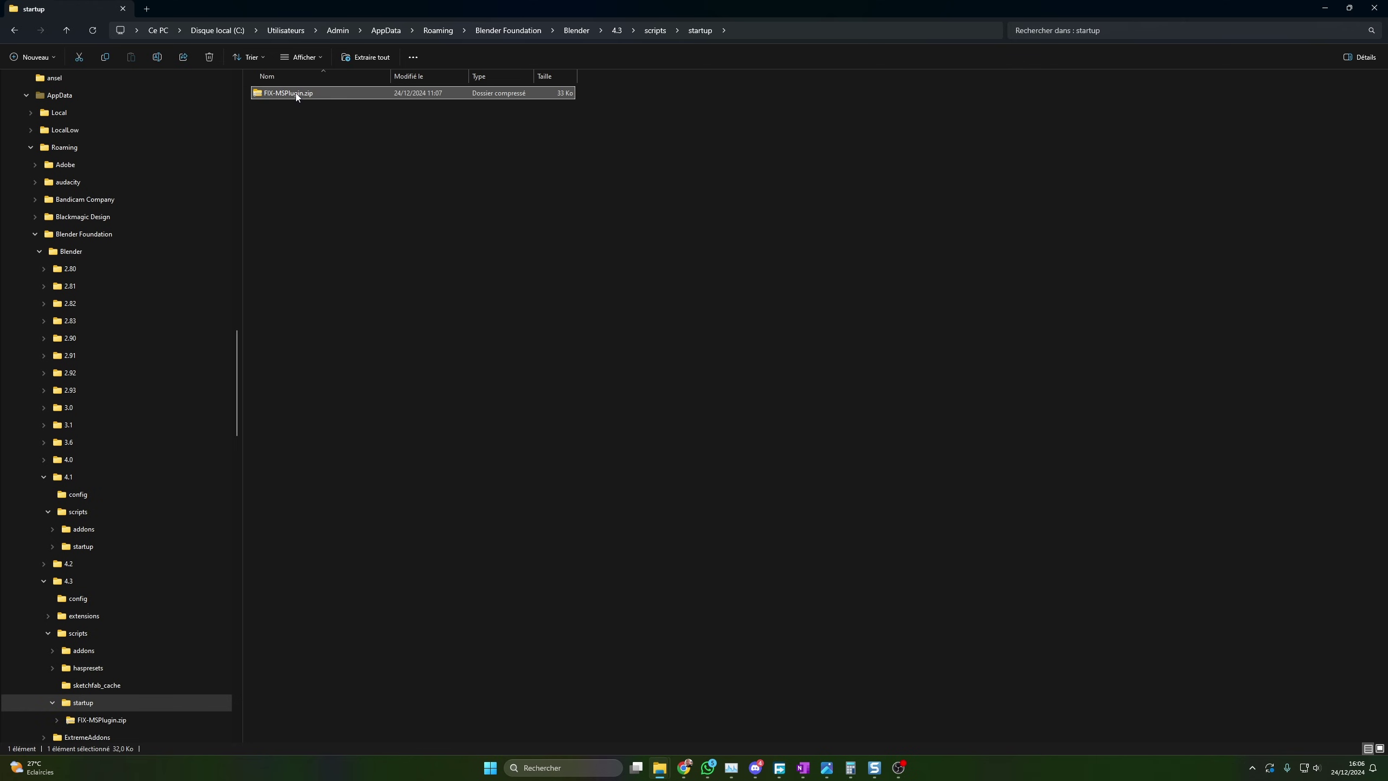
left_click(531, 238)
left_click(299, 98)
right_click(300, 99)
left_click(379, 224)
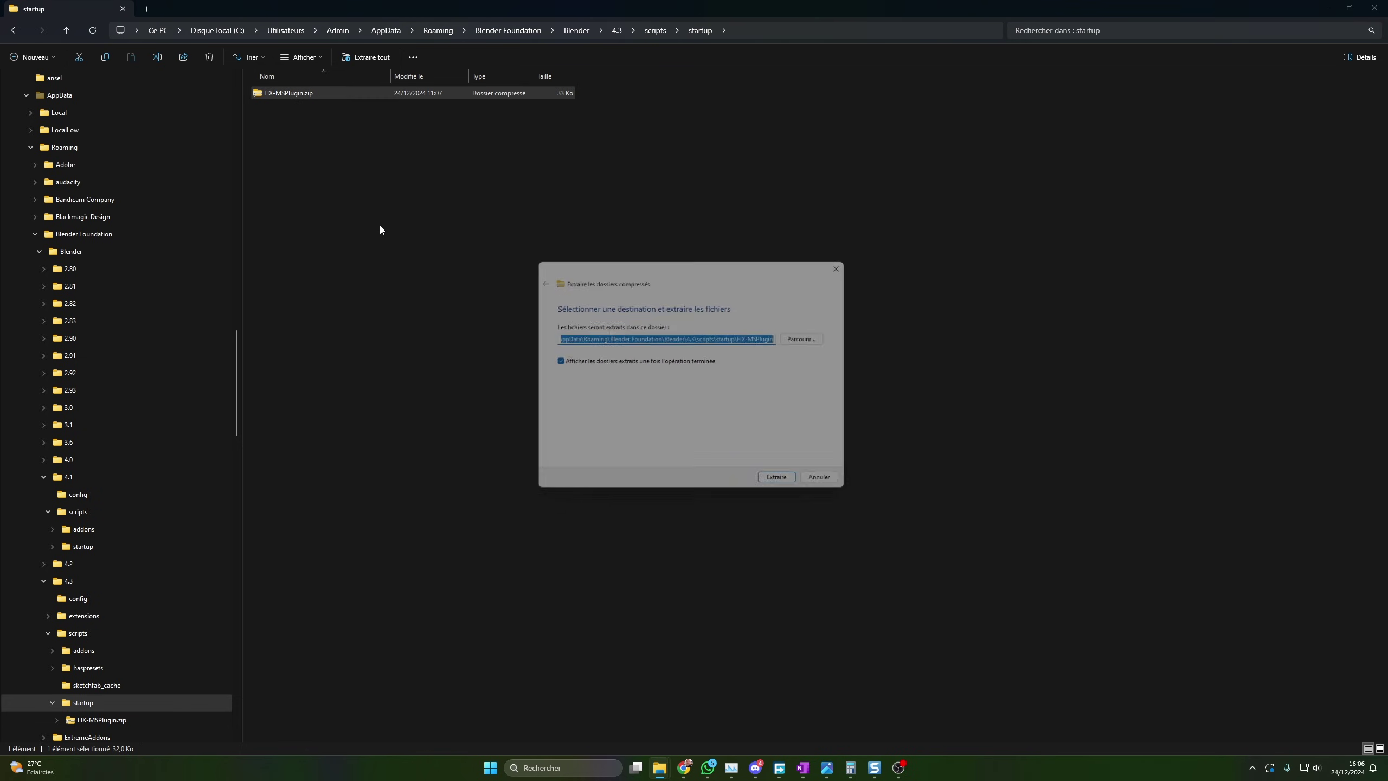
left_click(738, 338)
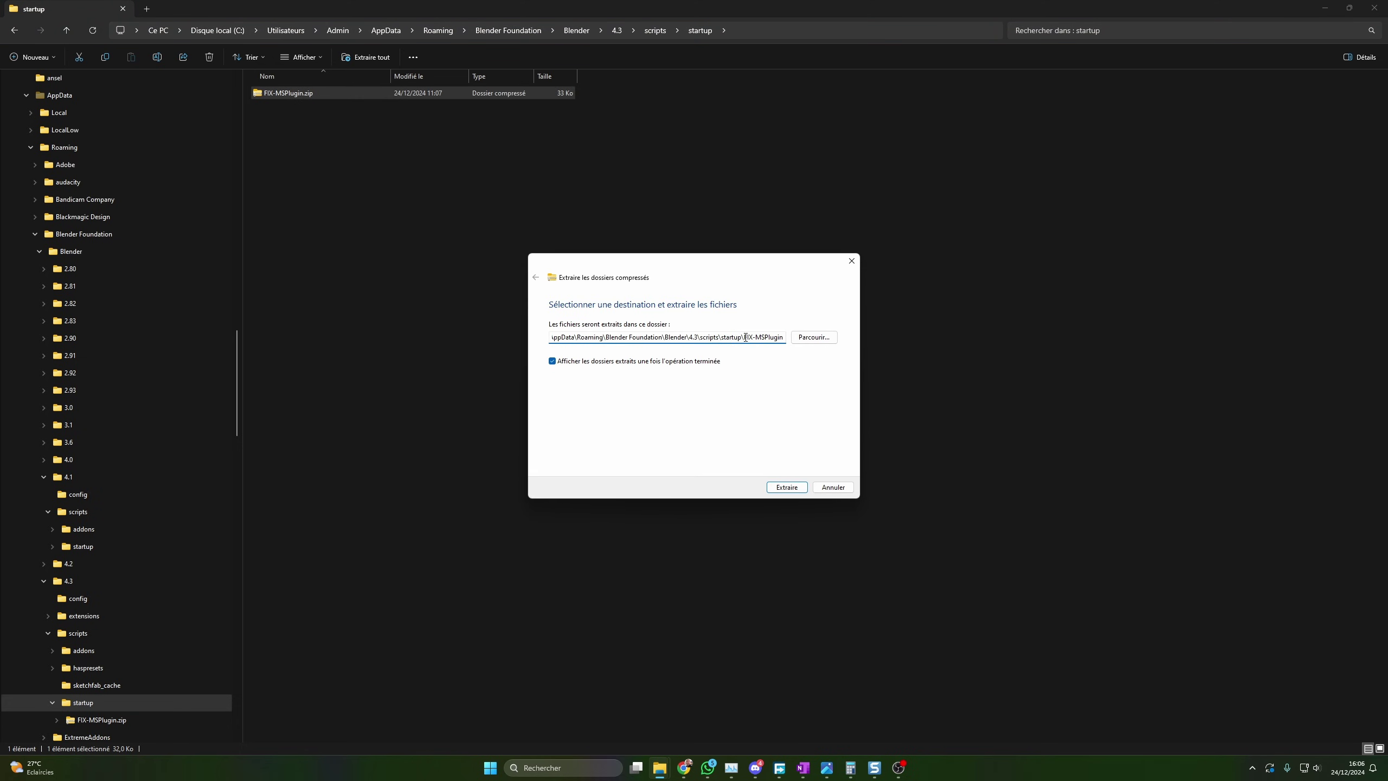
left_click_drag(745, 337, 817, 342)
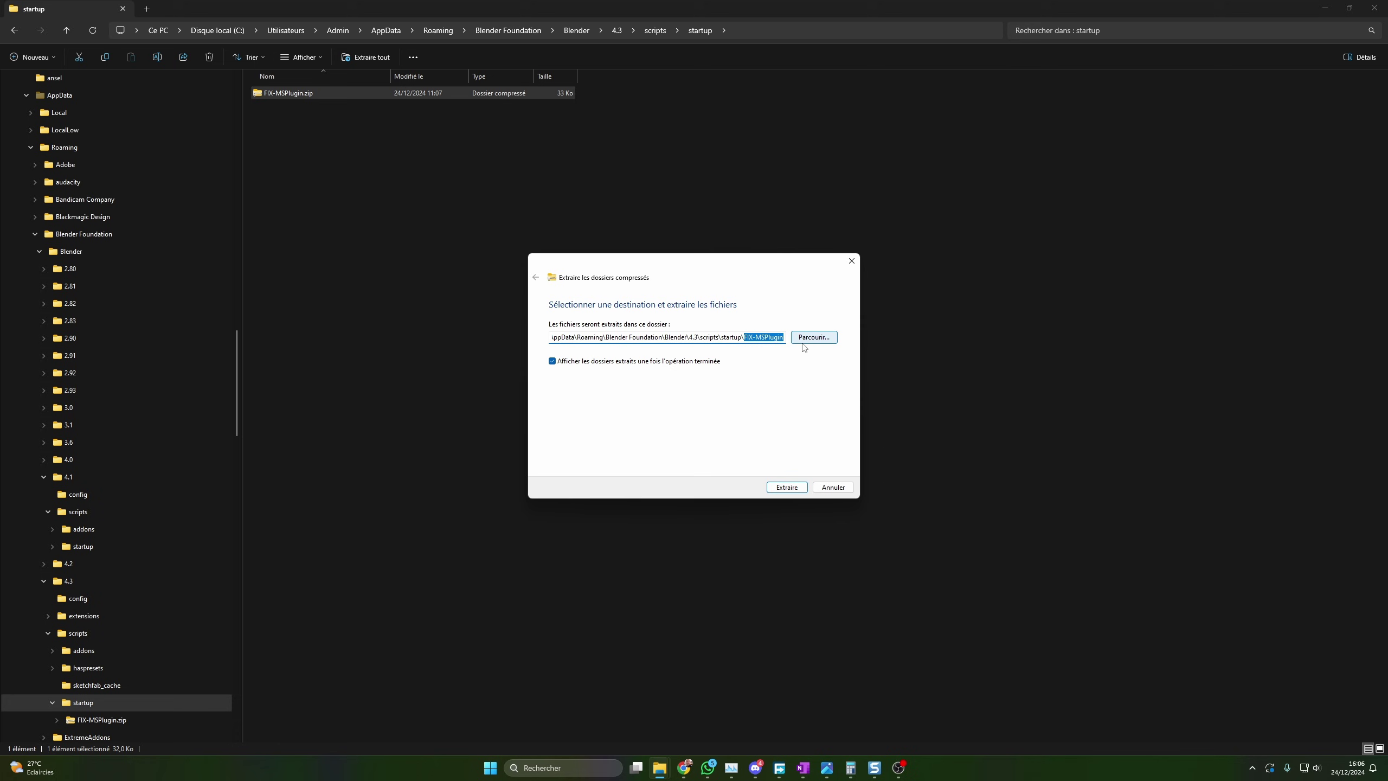
key("BackSpace")
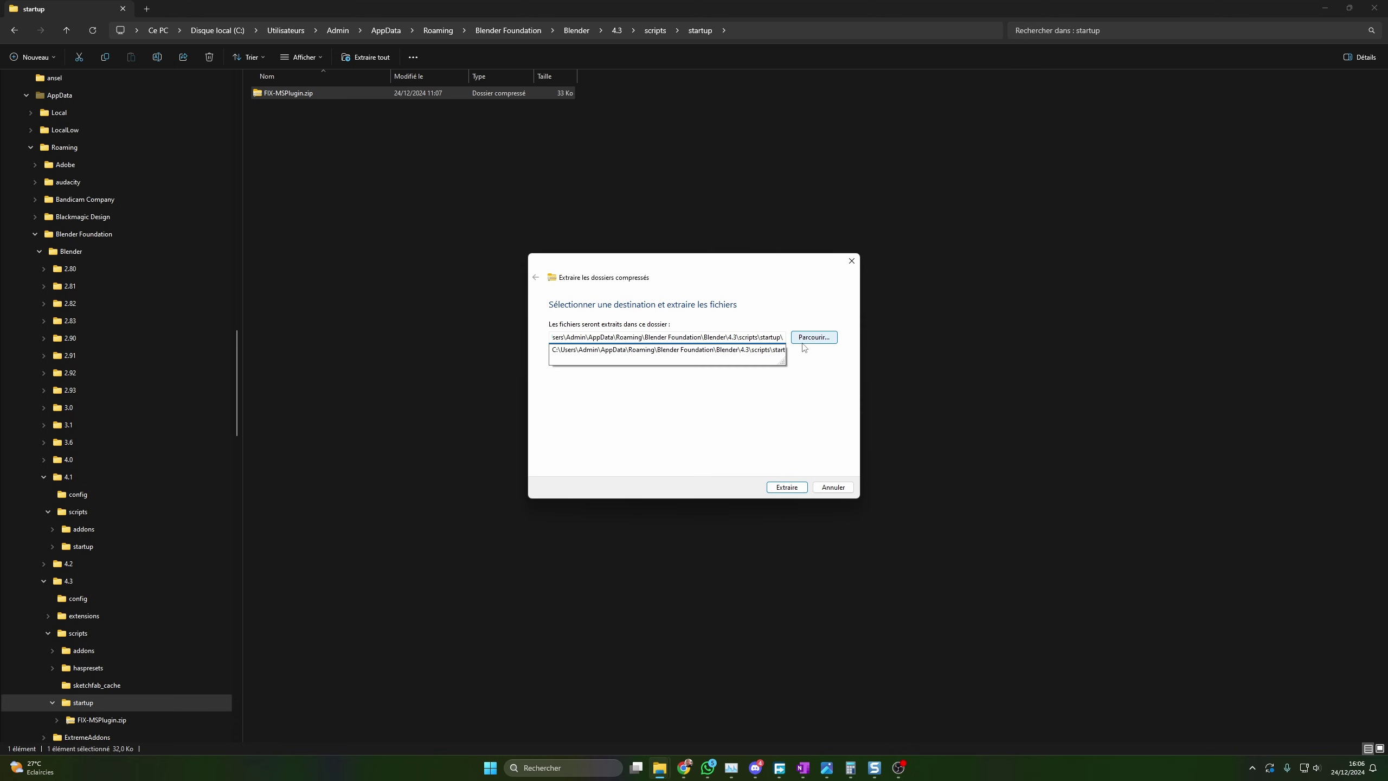
left_click(786, 487)
- Navigate back into scripts/startup to confirm the MSPlugin folder sits beside the zip
left_click(377, 242)
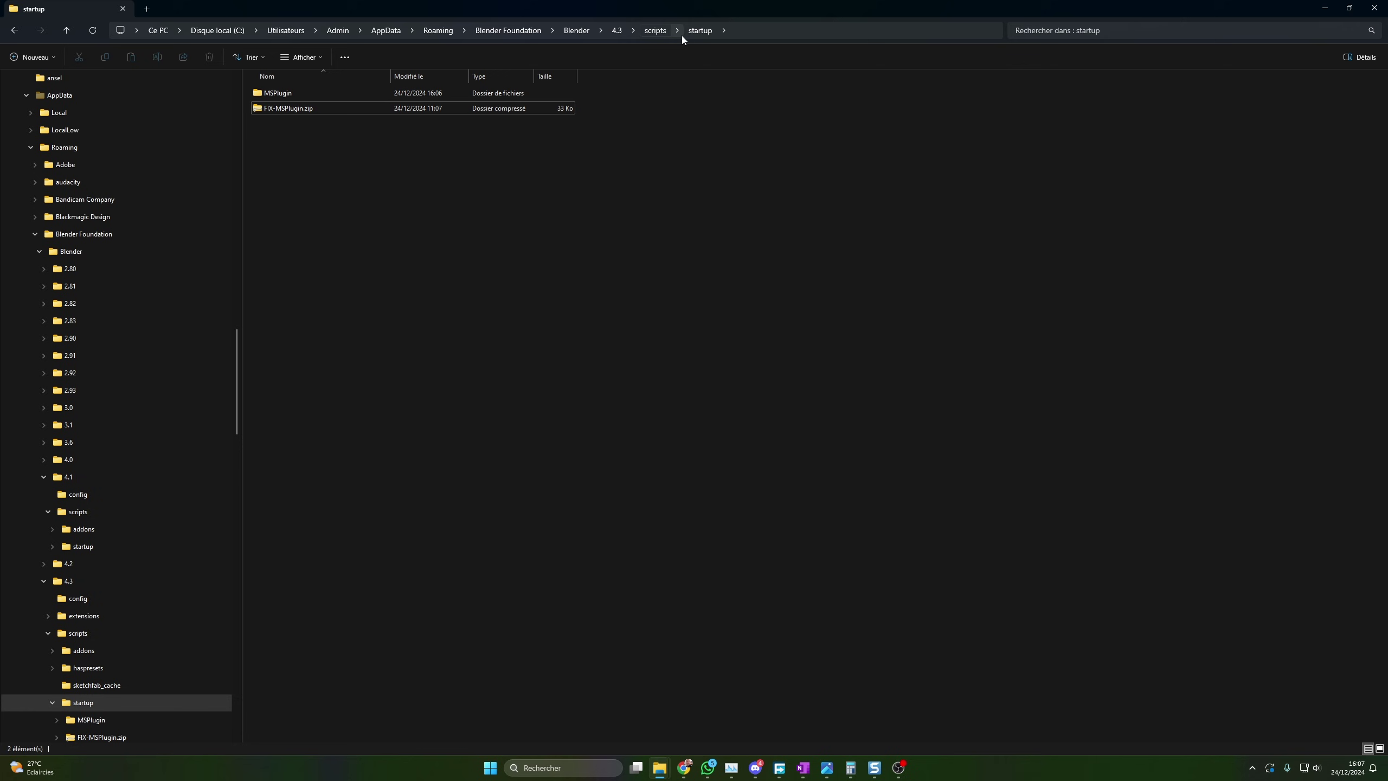
left_click(655, 29)
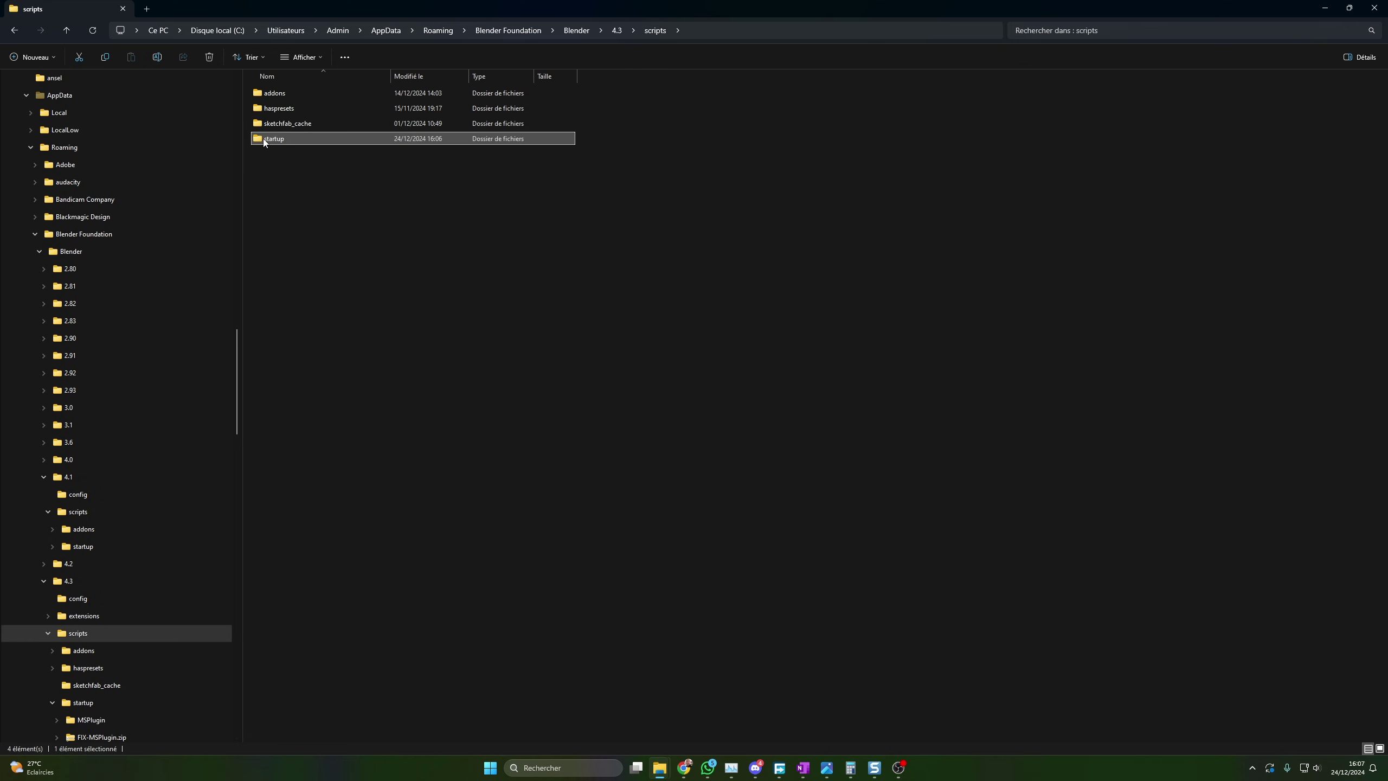
double_click(283, 140)
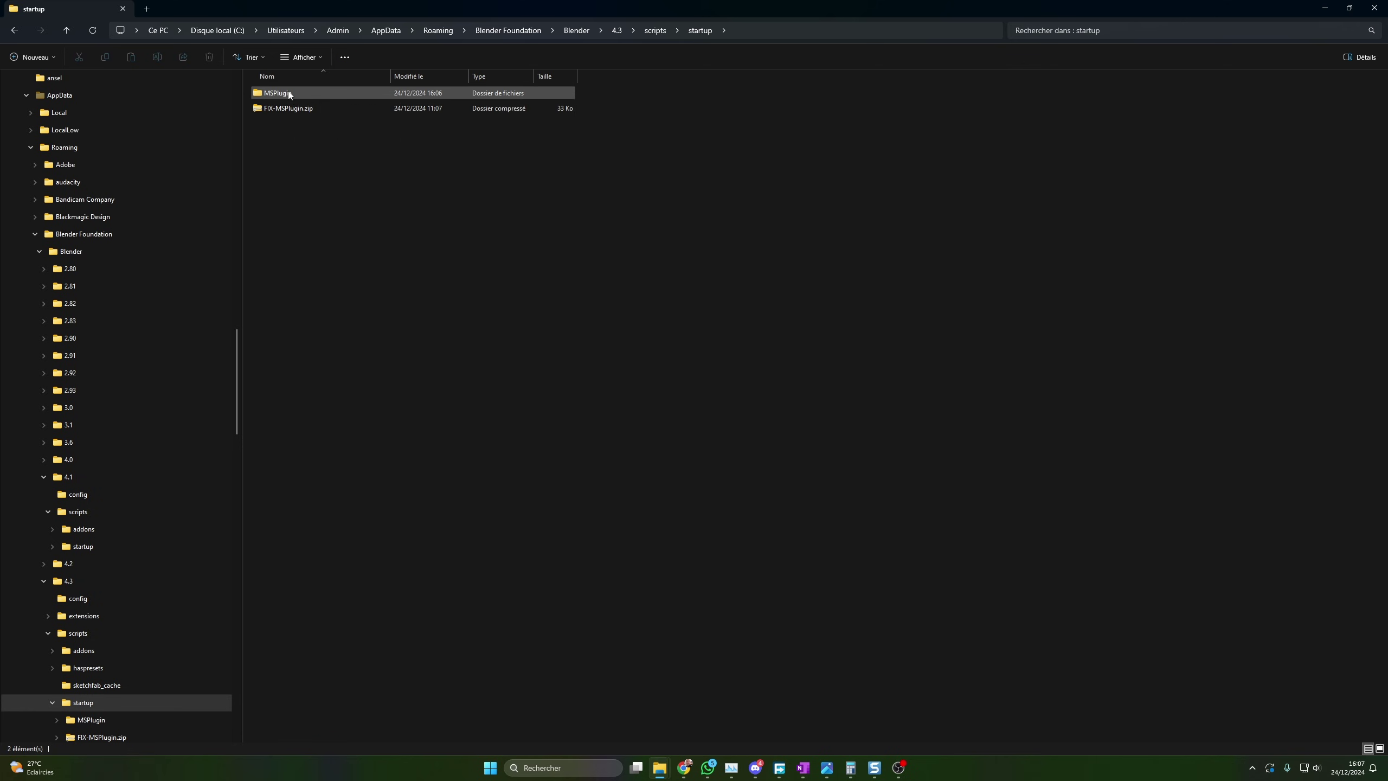
key("alt+Up")
key("alt+Up")
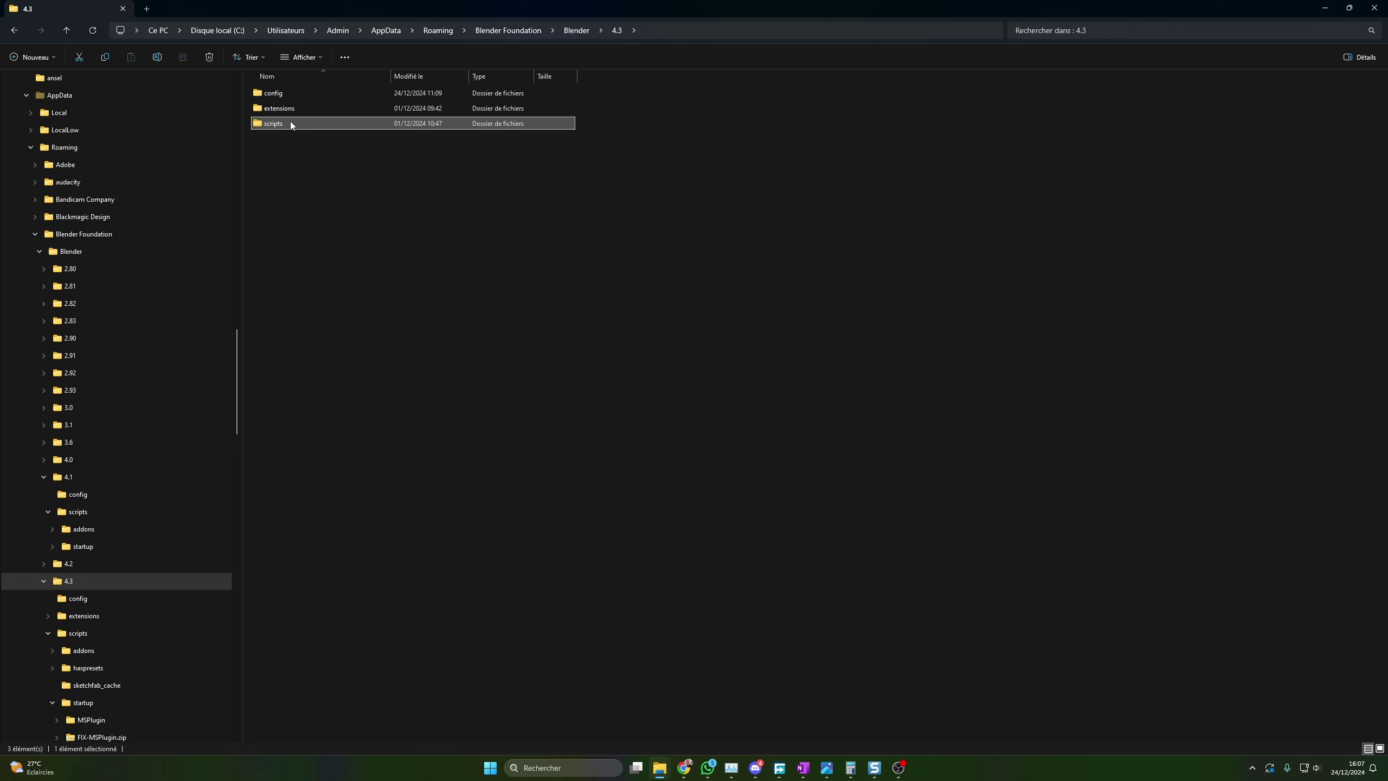
double_click(291, 121)
left_click(275, 141)
double_click(274, 140)
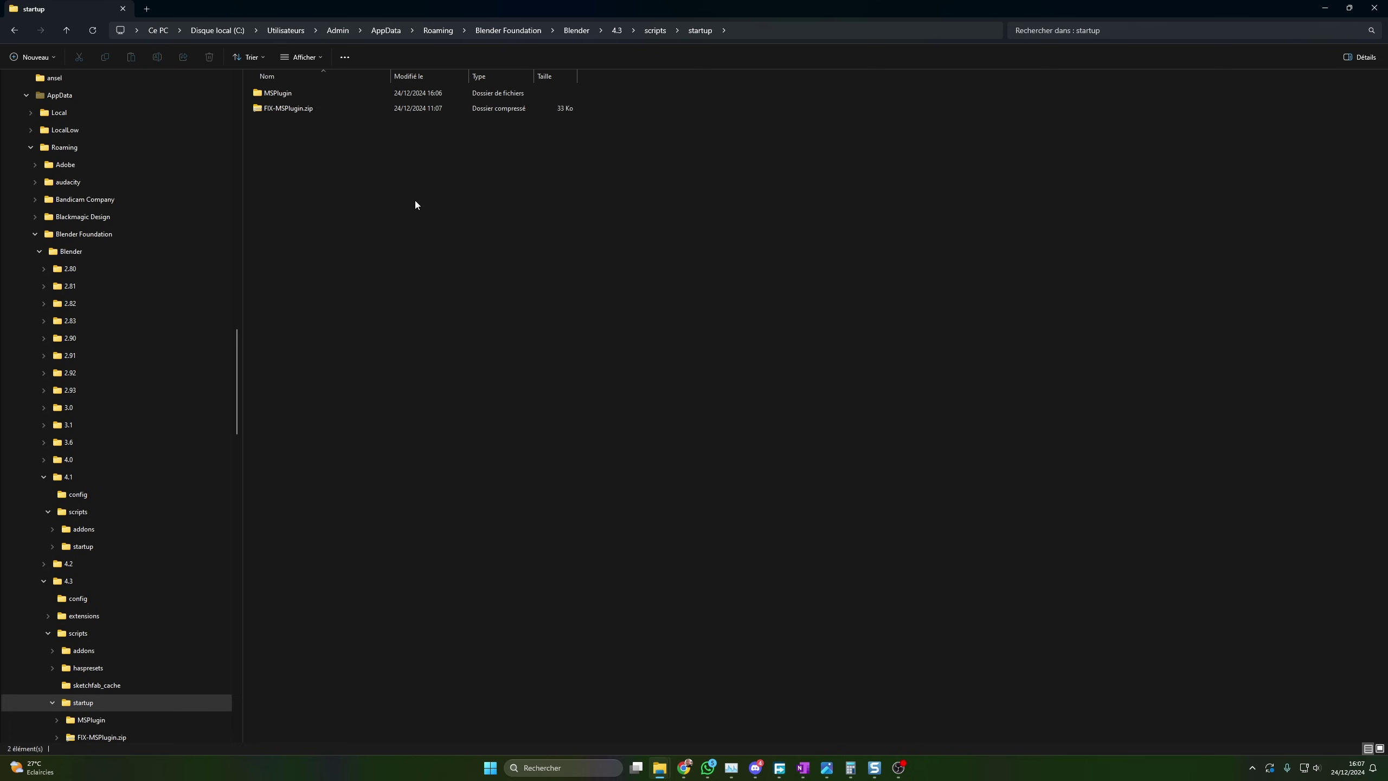
- Launch Quixel Bridge from Start search with 'brid'
key("super")
type("brid")
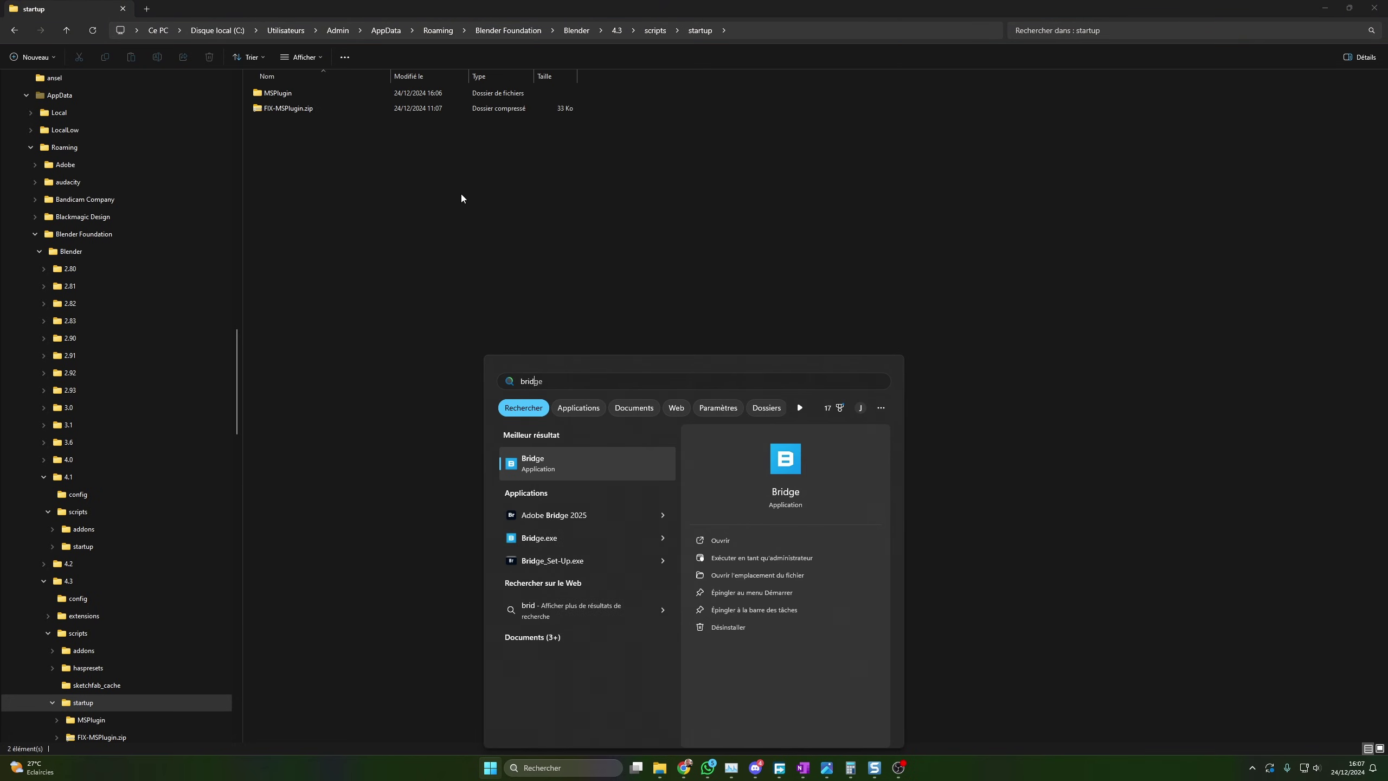
key("Return")
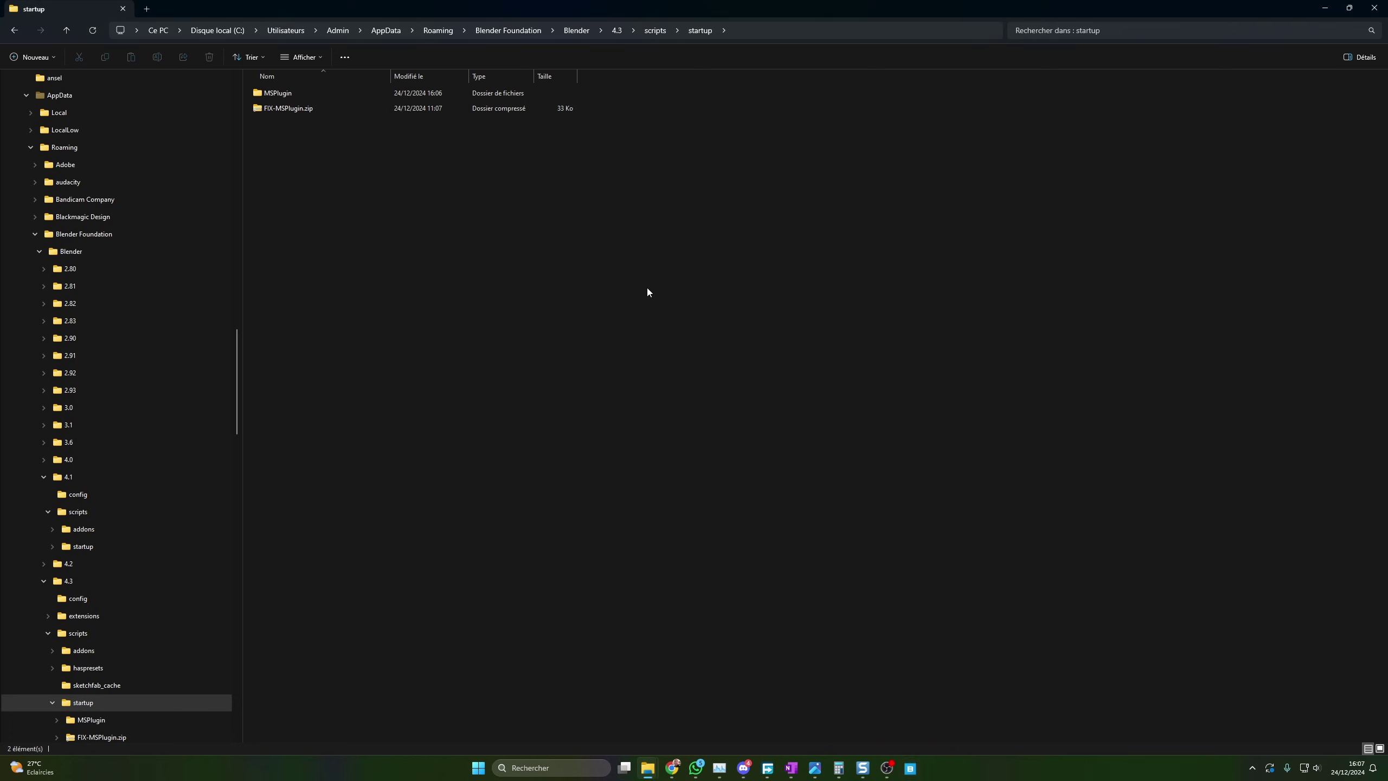
- Launch Blender 4.3 from Start search results for 'blender'
key("super")
type("blender")
key("Down")
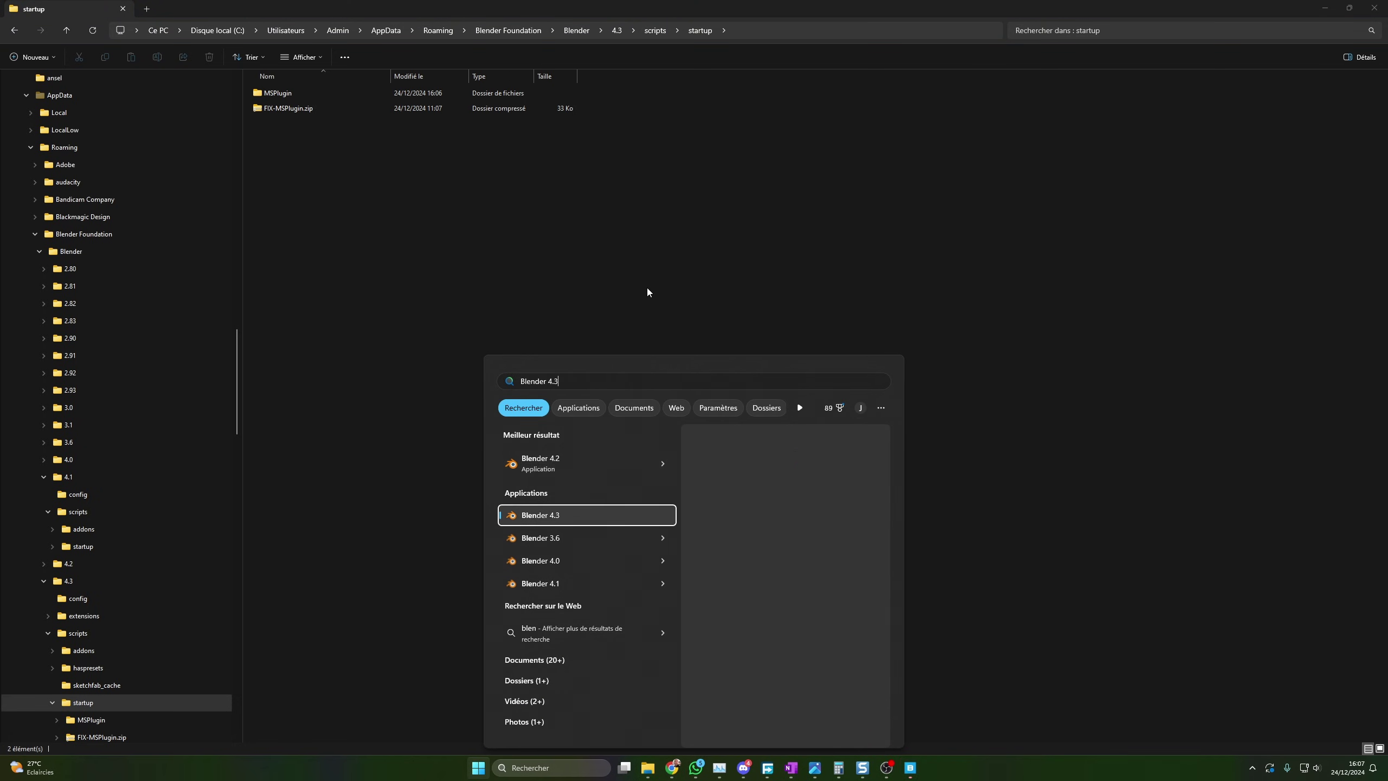
key("Return")
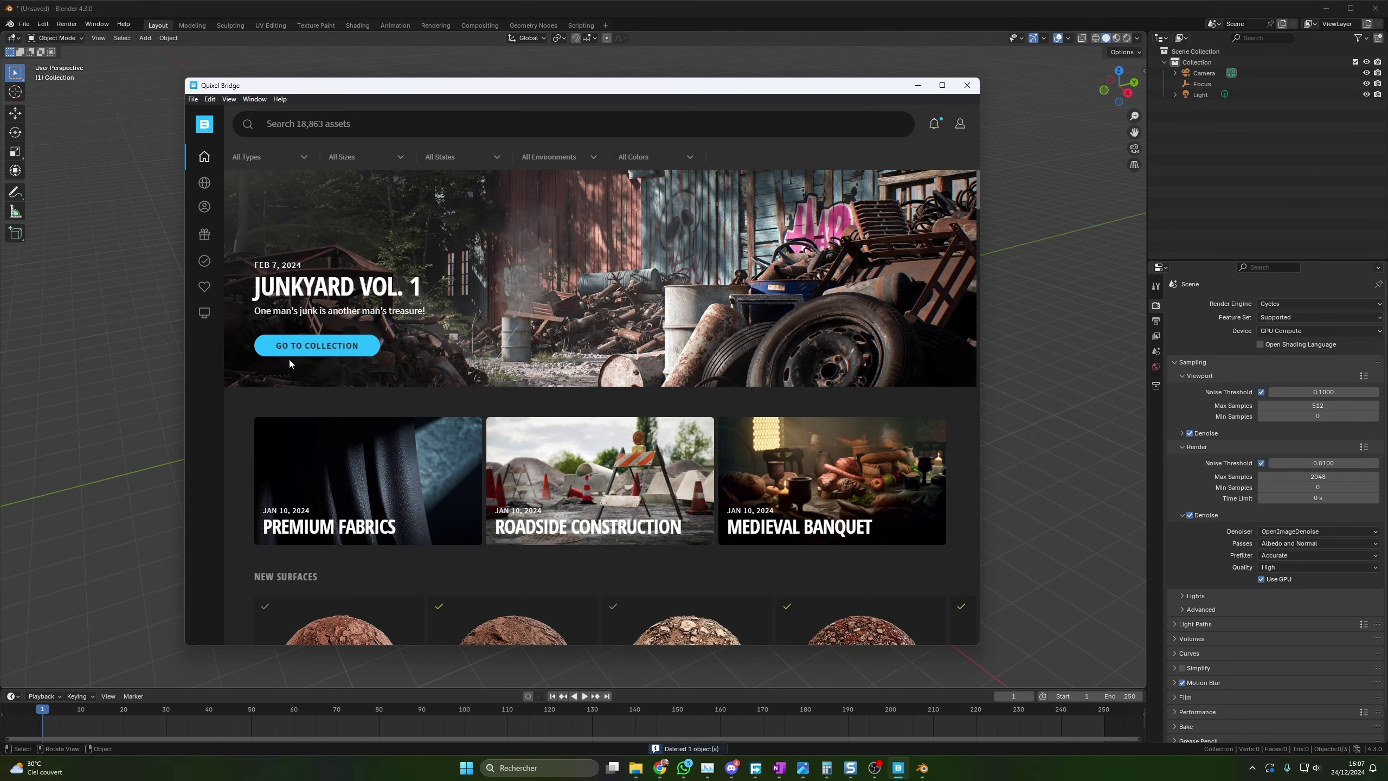
- Export Mossy Forest Roots again from Bridge's Local assets to Blender
left_click(204, 312)
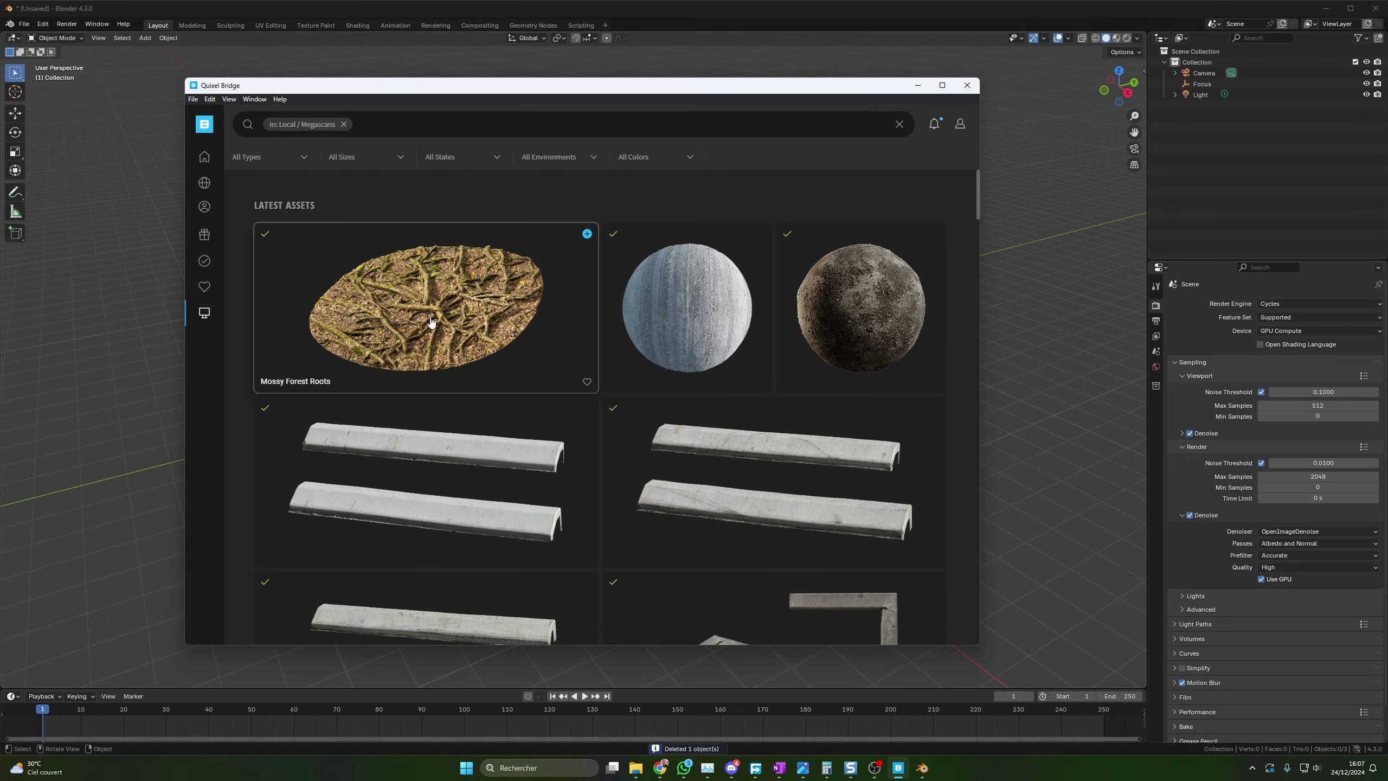
left_click(446, 323)
left_click(958, 618)
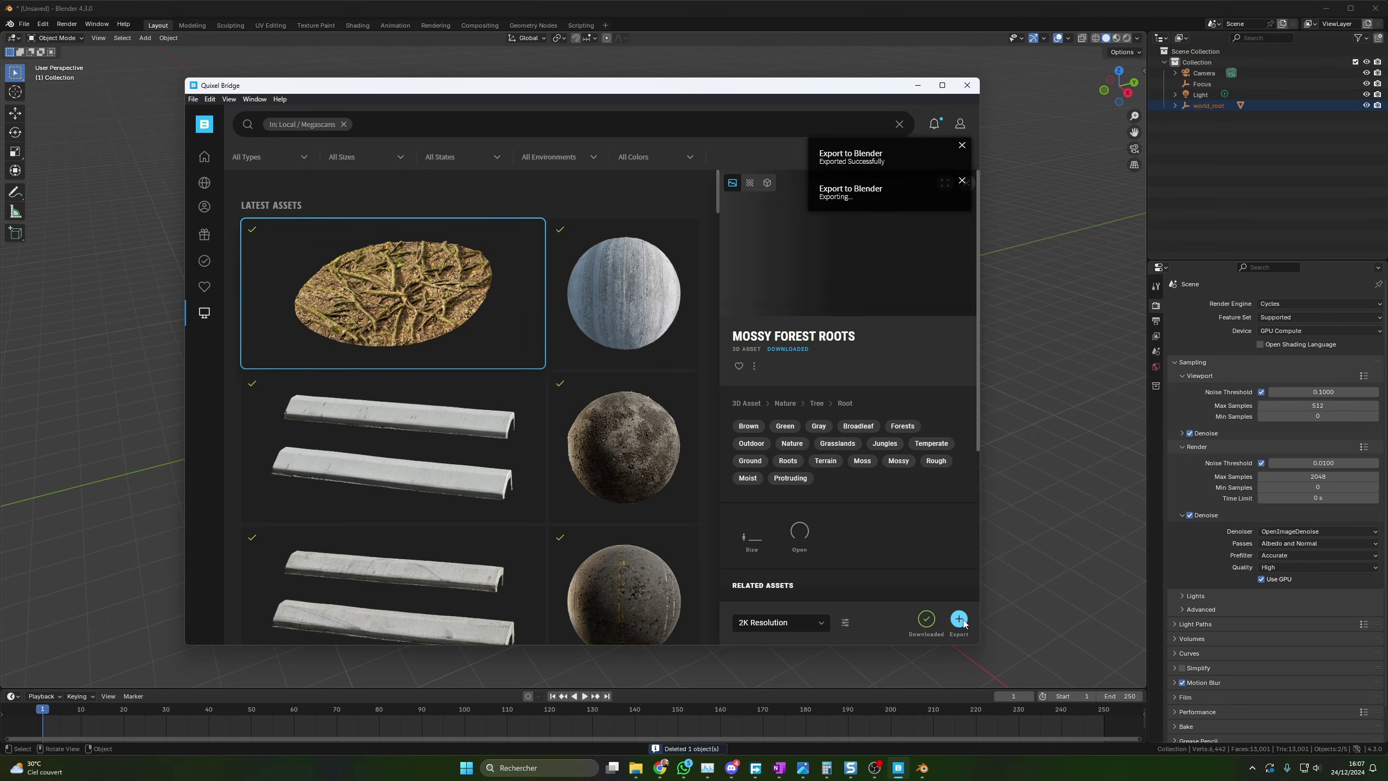
- Switch Blender's viewport to Rendered shading and orbit to confirm the roots show textures
left_click(1090, 479)
scroll(733, 417, "up", 7)
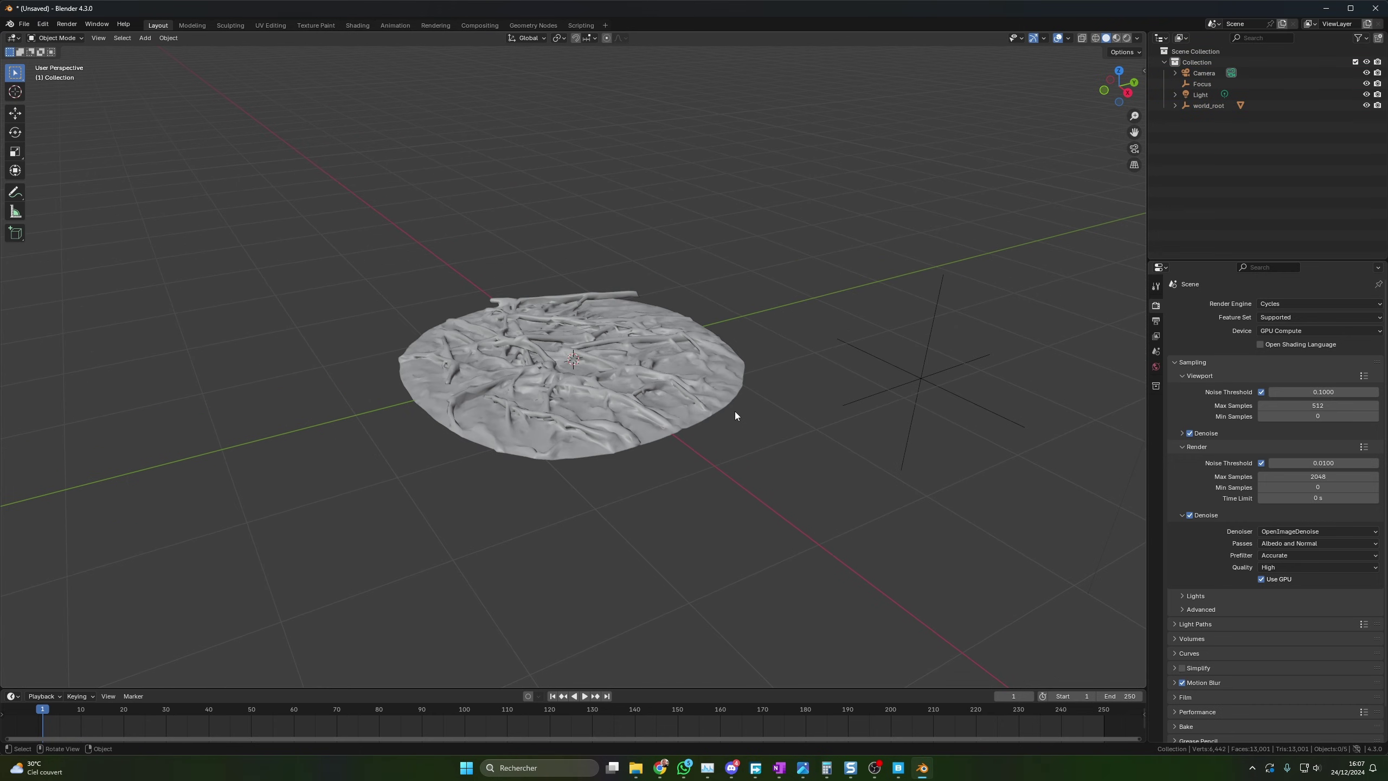
left_click(1127, 38)
scroll(703, 455, "up", 6)
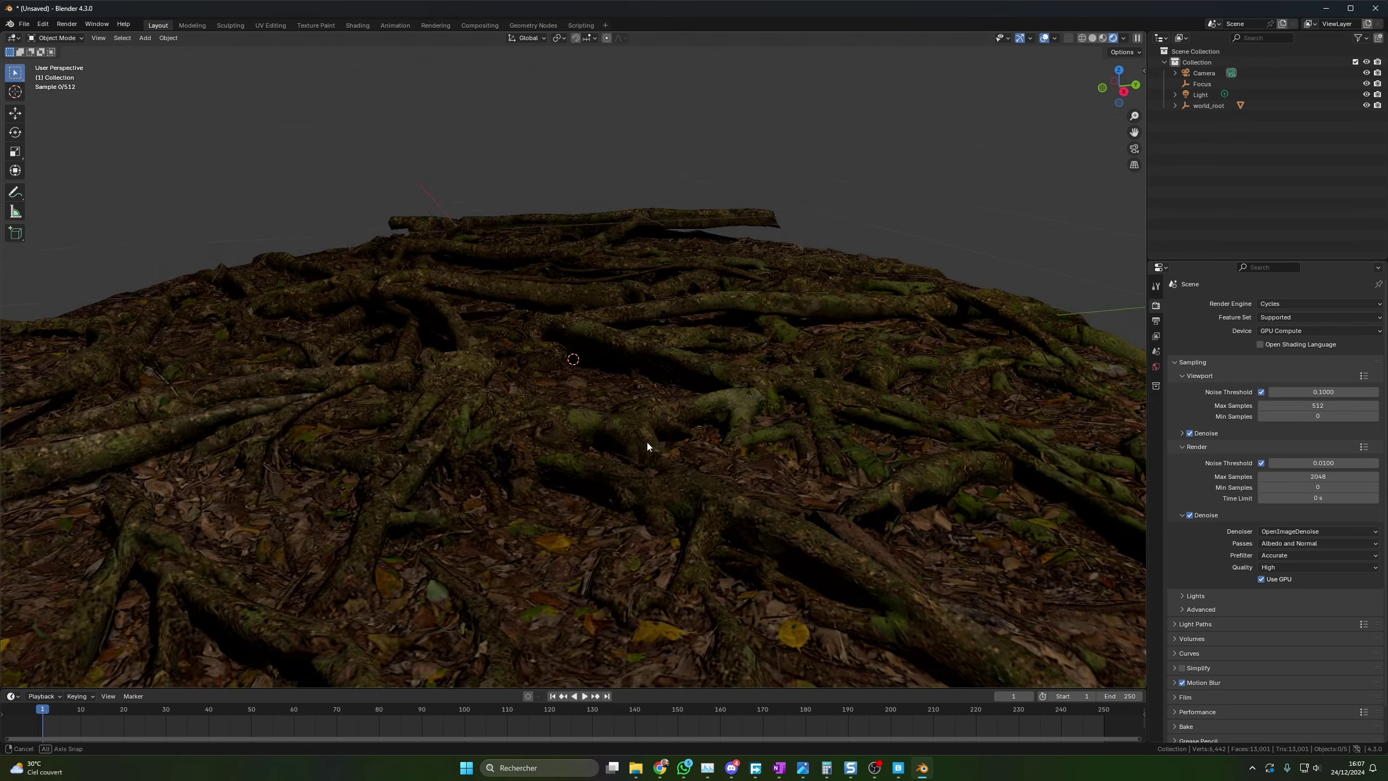
scroll(646, 446, "down", 10)
left_click_drag(591, 442, 696, 501)
key("alt+Tab")
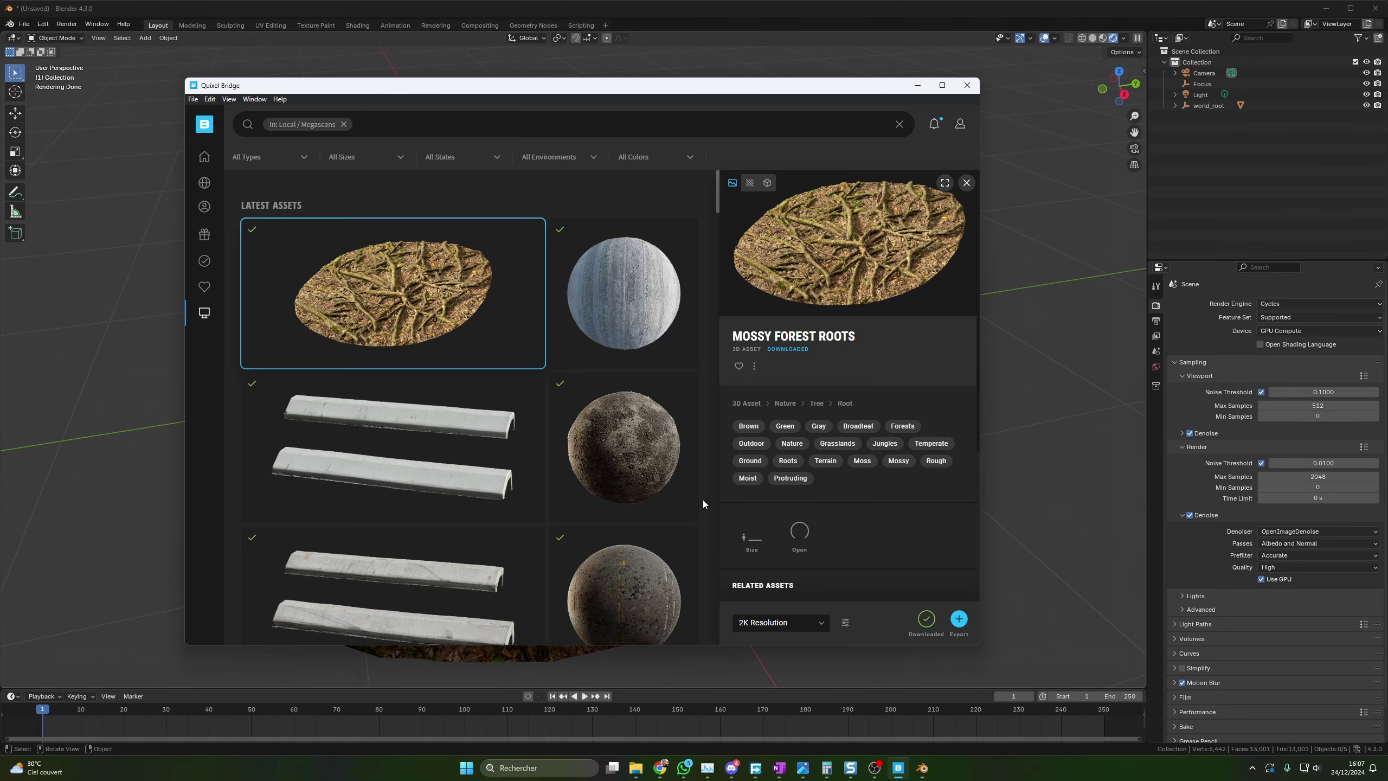
- Recheck the MSPlugin contents of FIX-MSPlugin.zip, then bring up the jeanyanonline.com page
mouse_move(635, 767)
left_click(594, 733)
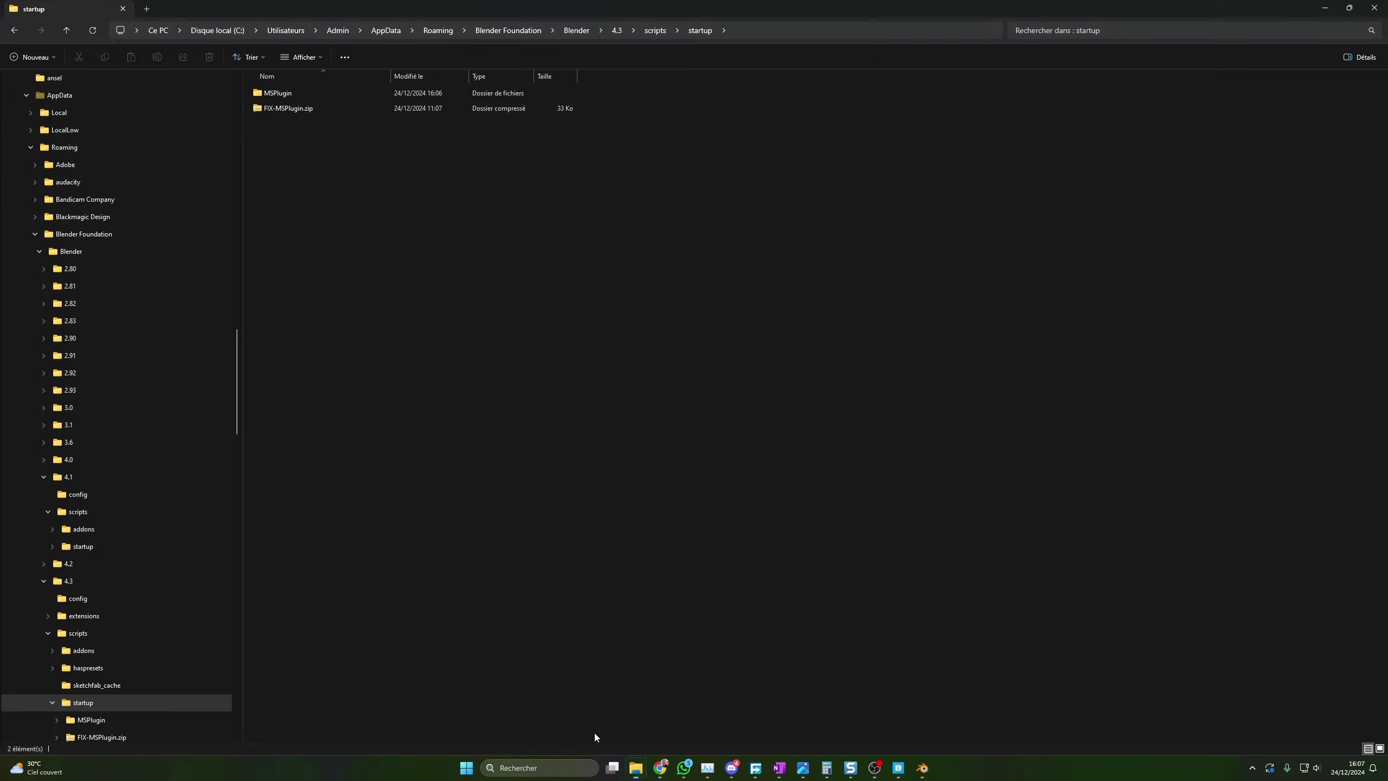
double_click(278, 108)
key("alt+Left")
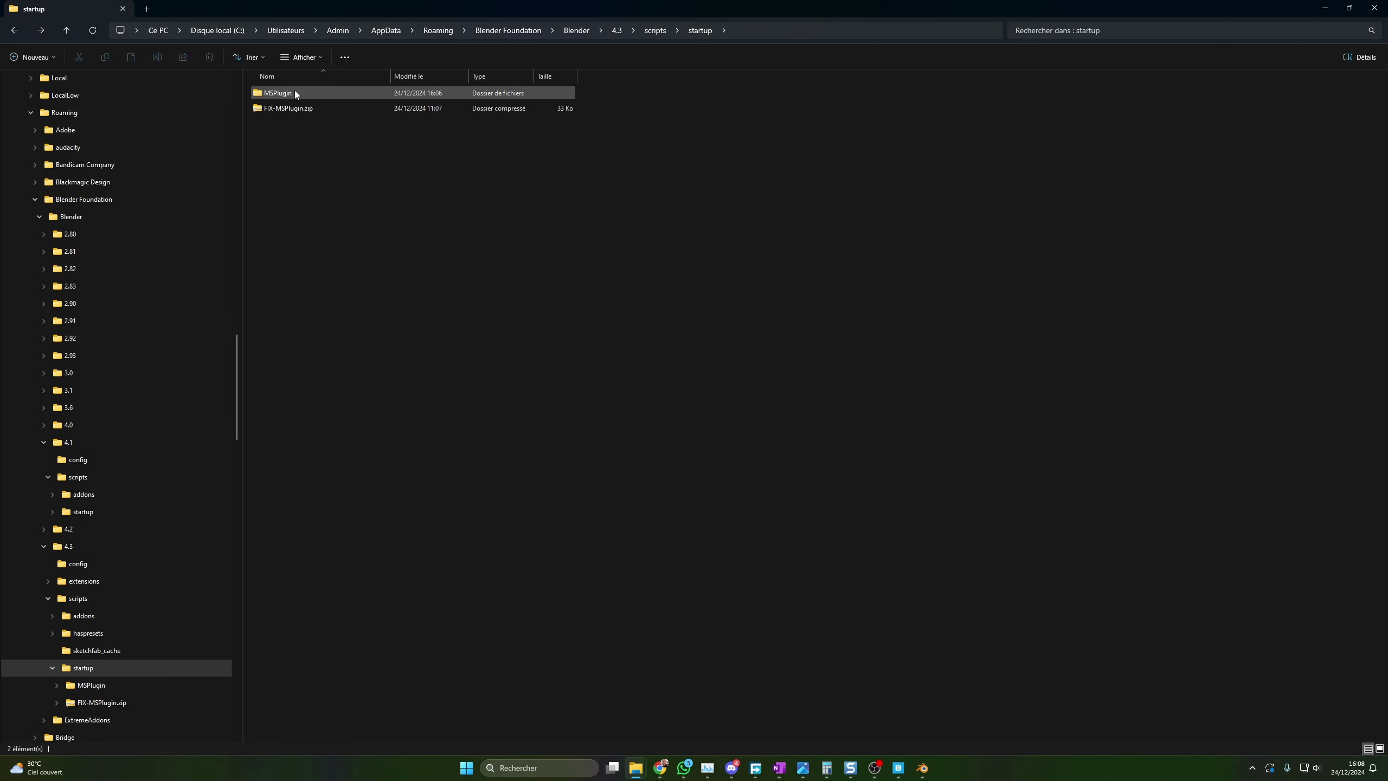
key("alt+Tab")
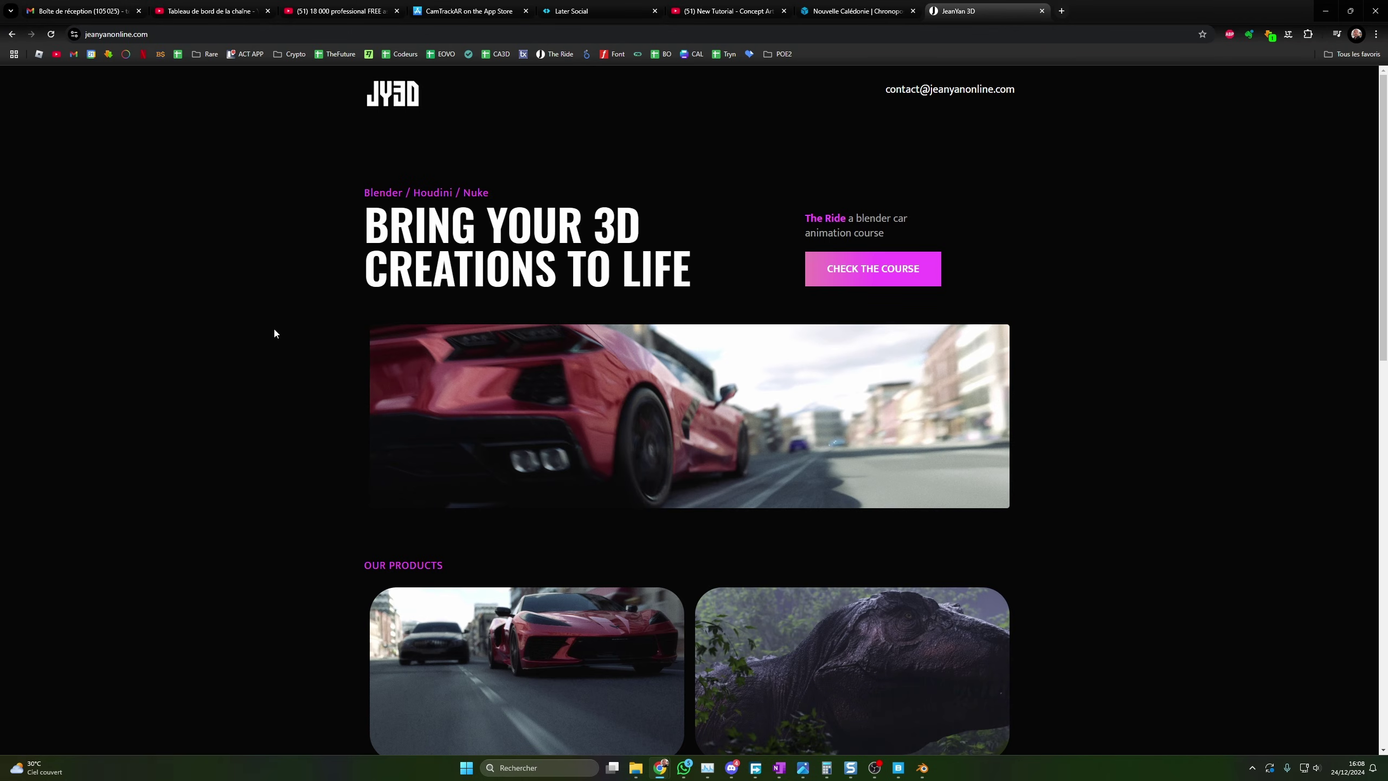
scroll(275, 331, "down", 3)
scroll(276, 328, "up", 3)
scroll(325, 328, "down", 15)
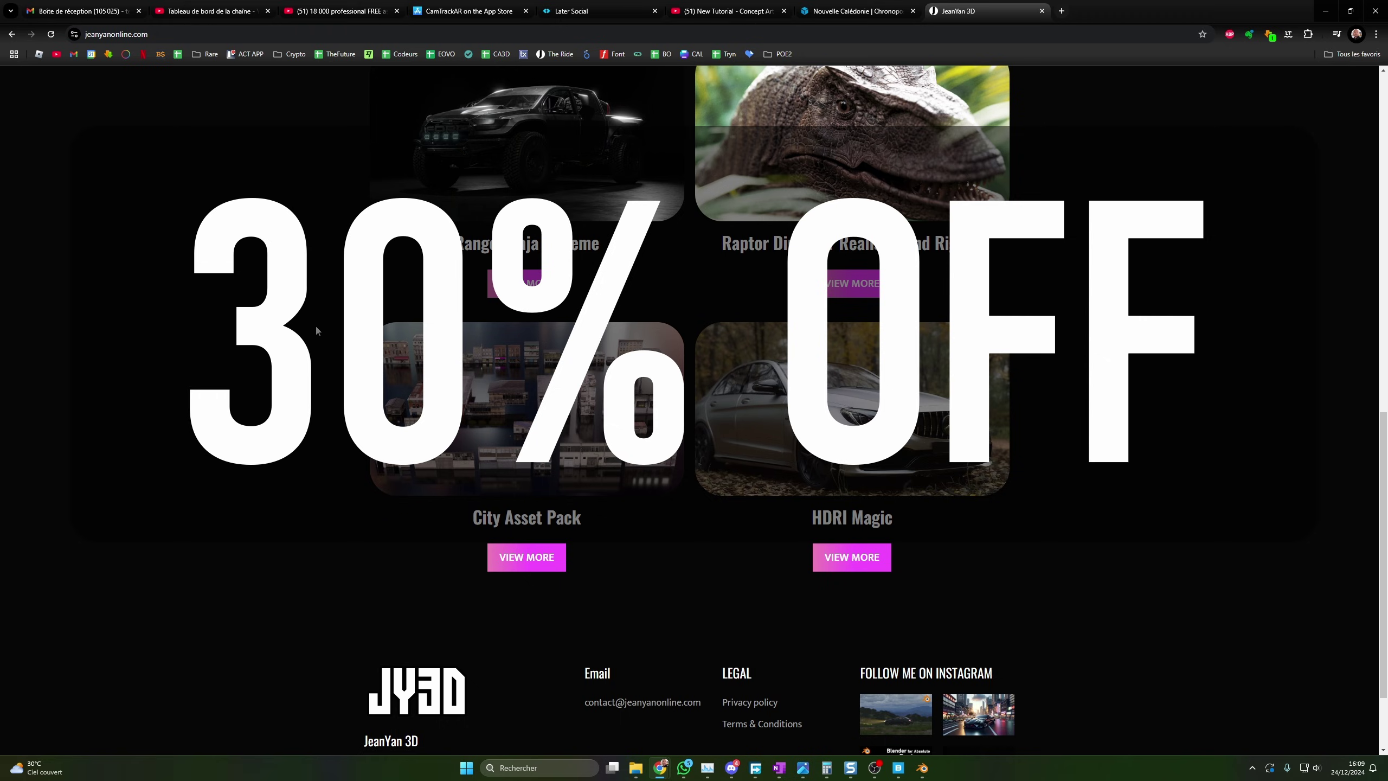
scroll(317, 329, "up", 15)
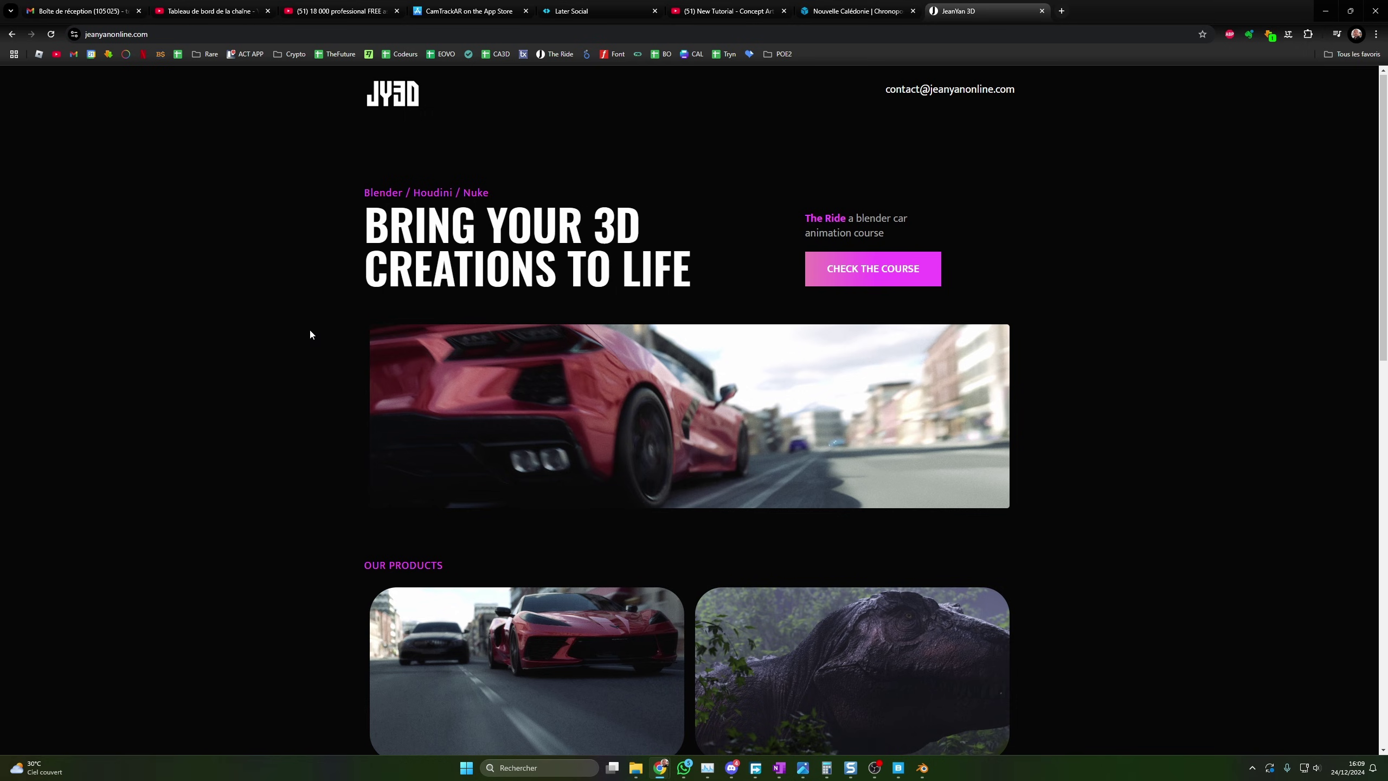
scroll(596, 376, "down", 8)
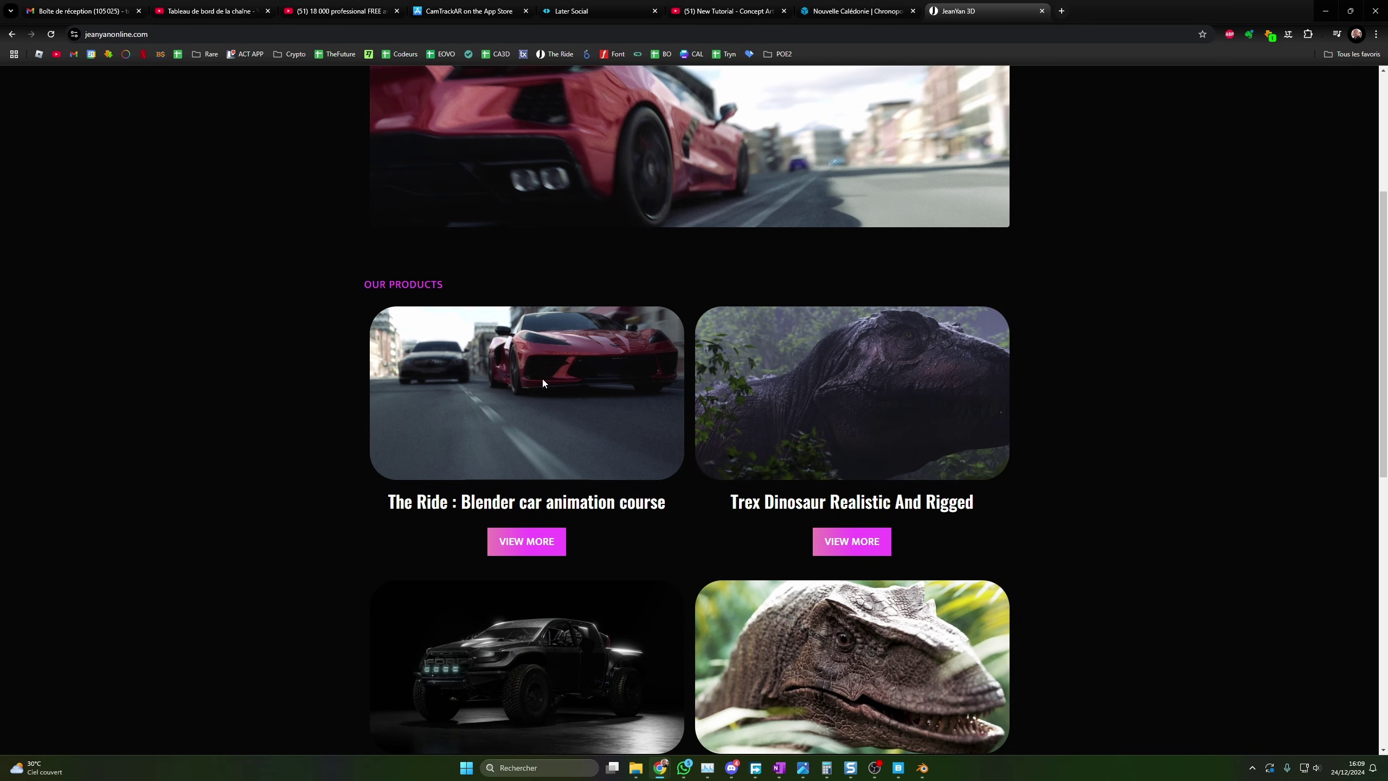
scroll(863, 382, "down", 7)
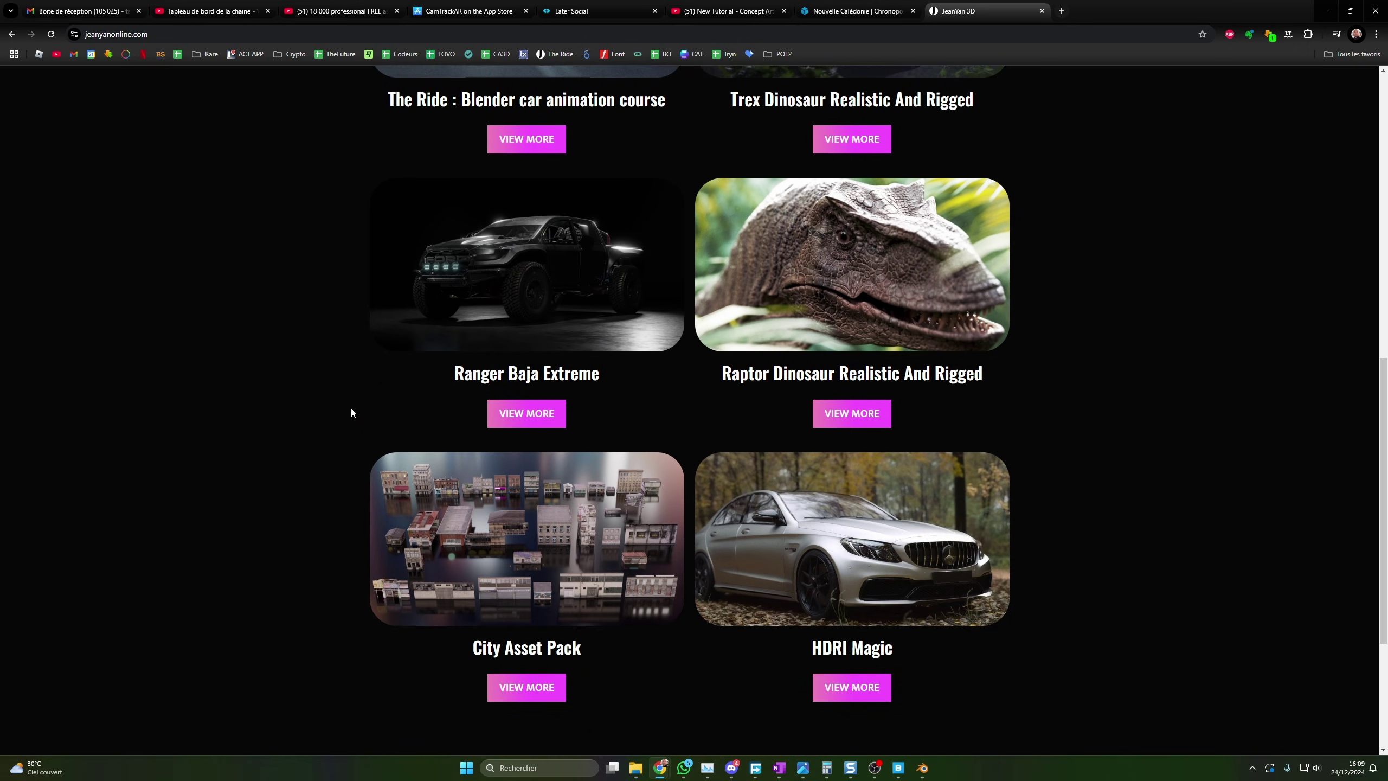
scroll(892, 366, "up", 12)
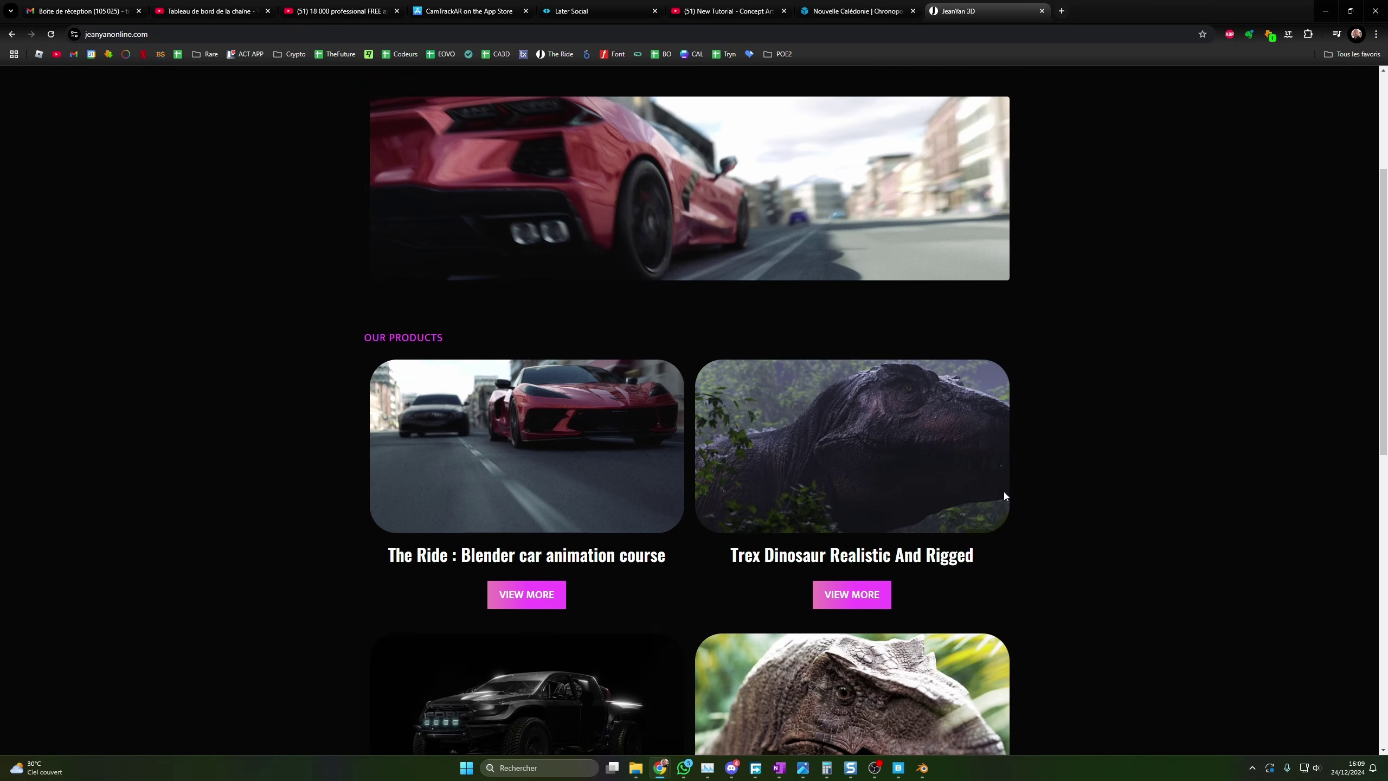
scroll(754, 538, "down", 5)
scroll(295, 385, "up", 8)
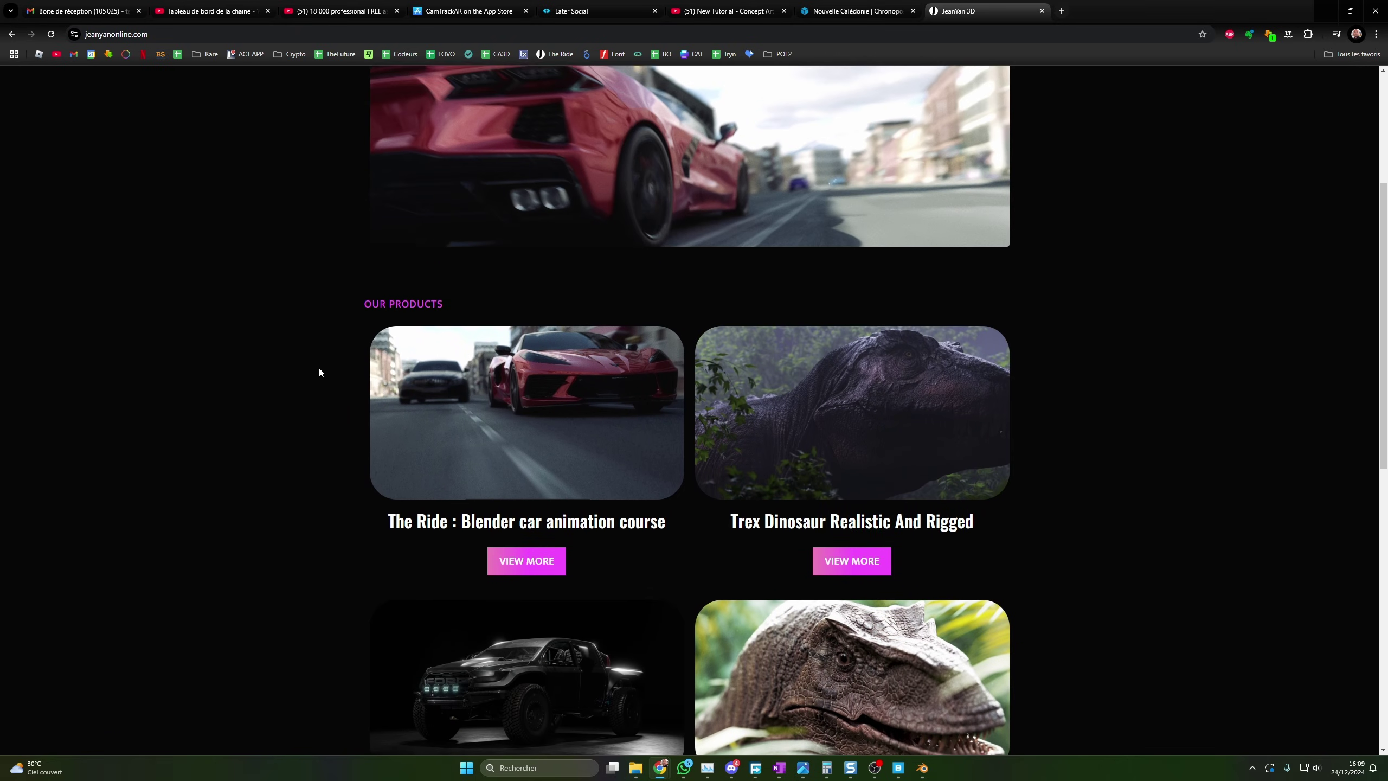
scroll(811, 621, "down", 4)
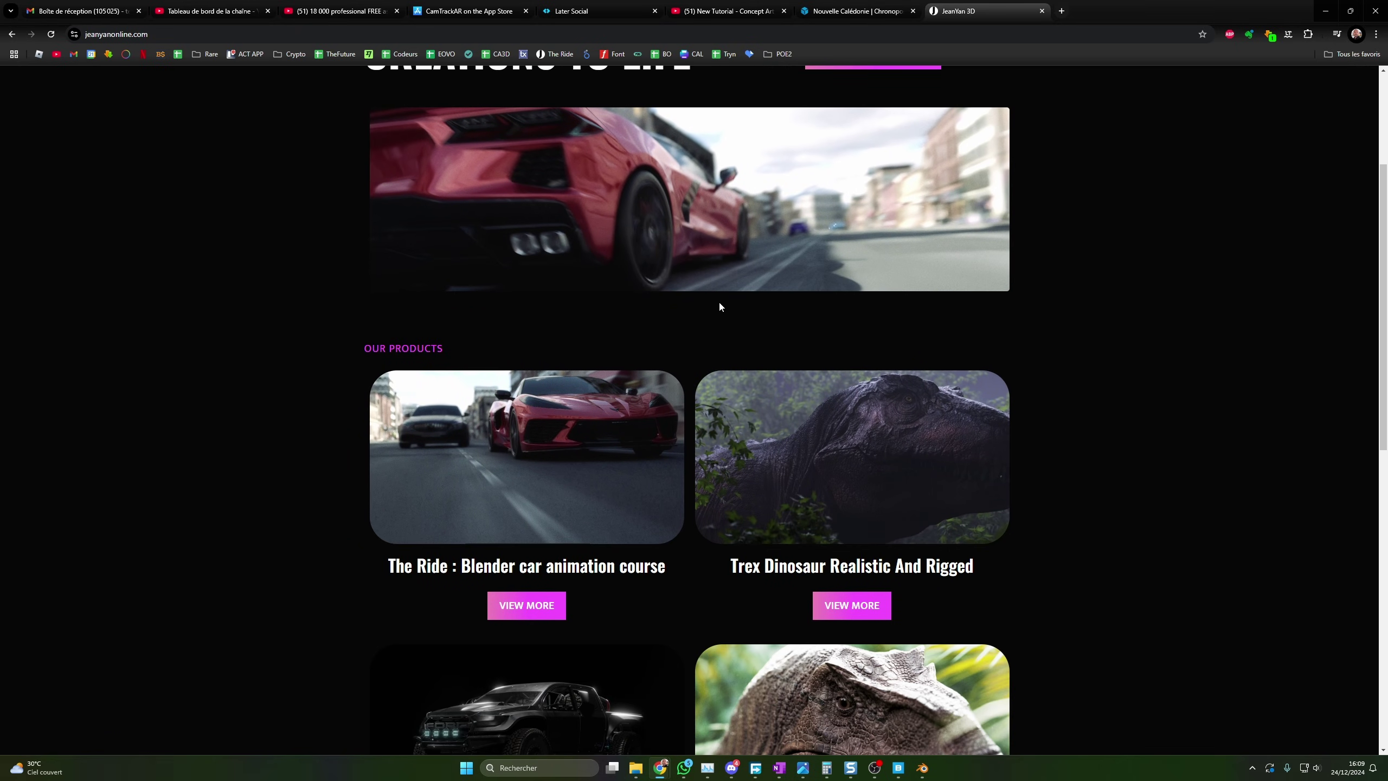
scroll(424, 291, "down", 10)
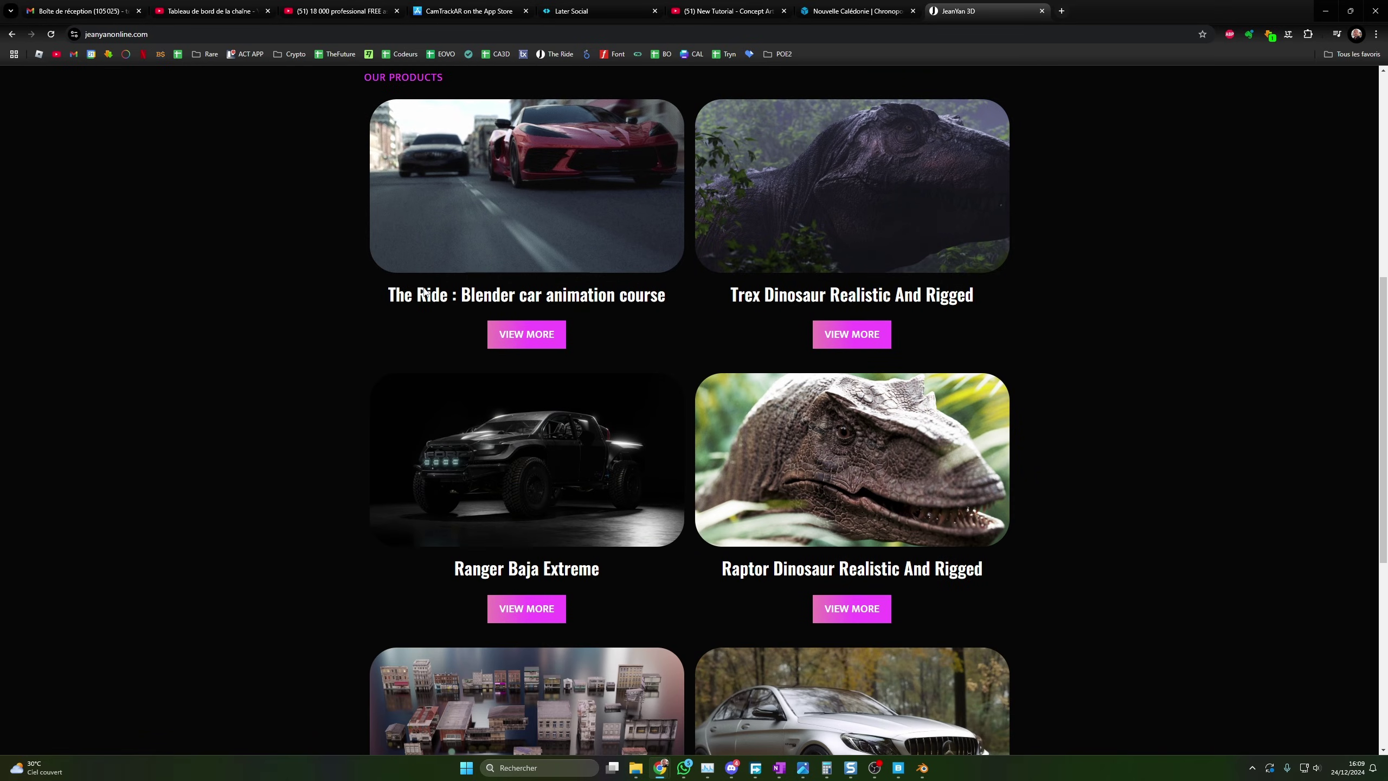